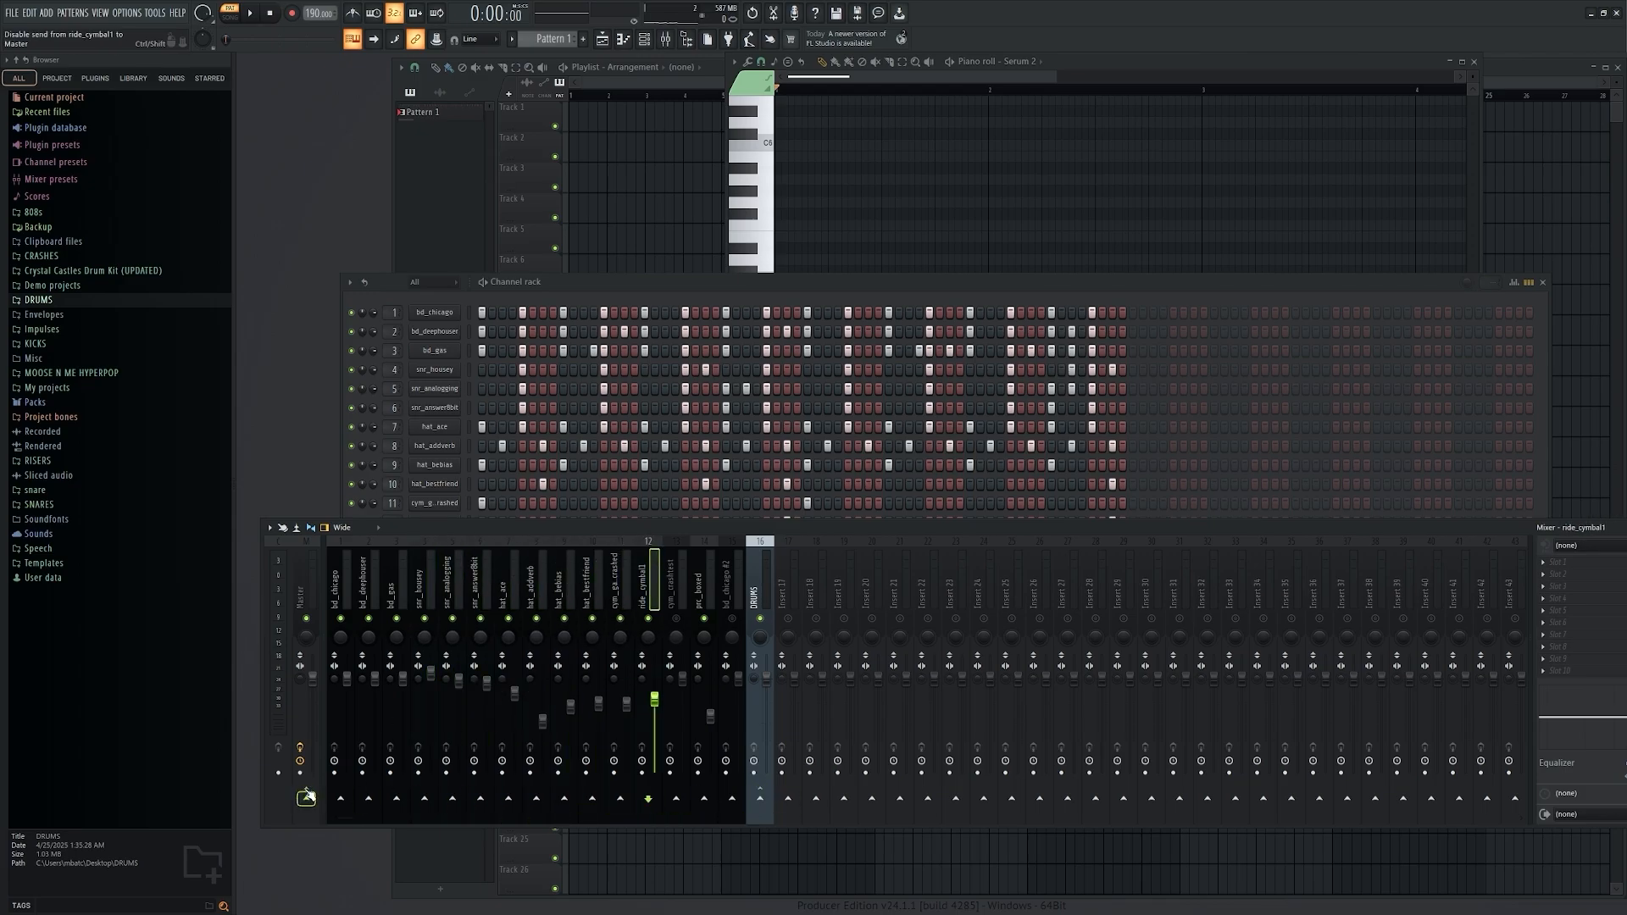
Select the DRUMS mixer track, start pattern playback, and reposition the mixer so the track's effect slots are accessible
click(754, 573)
key(space)
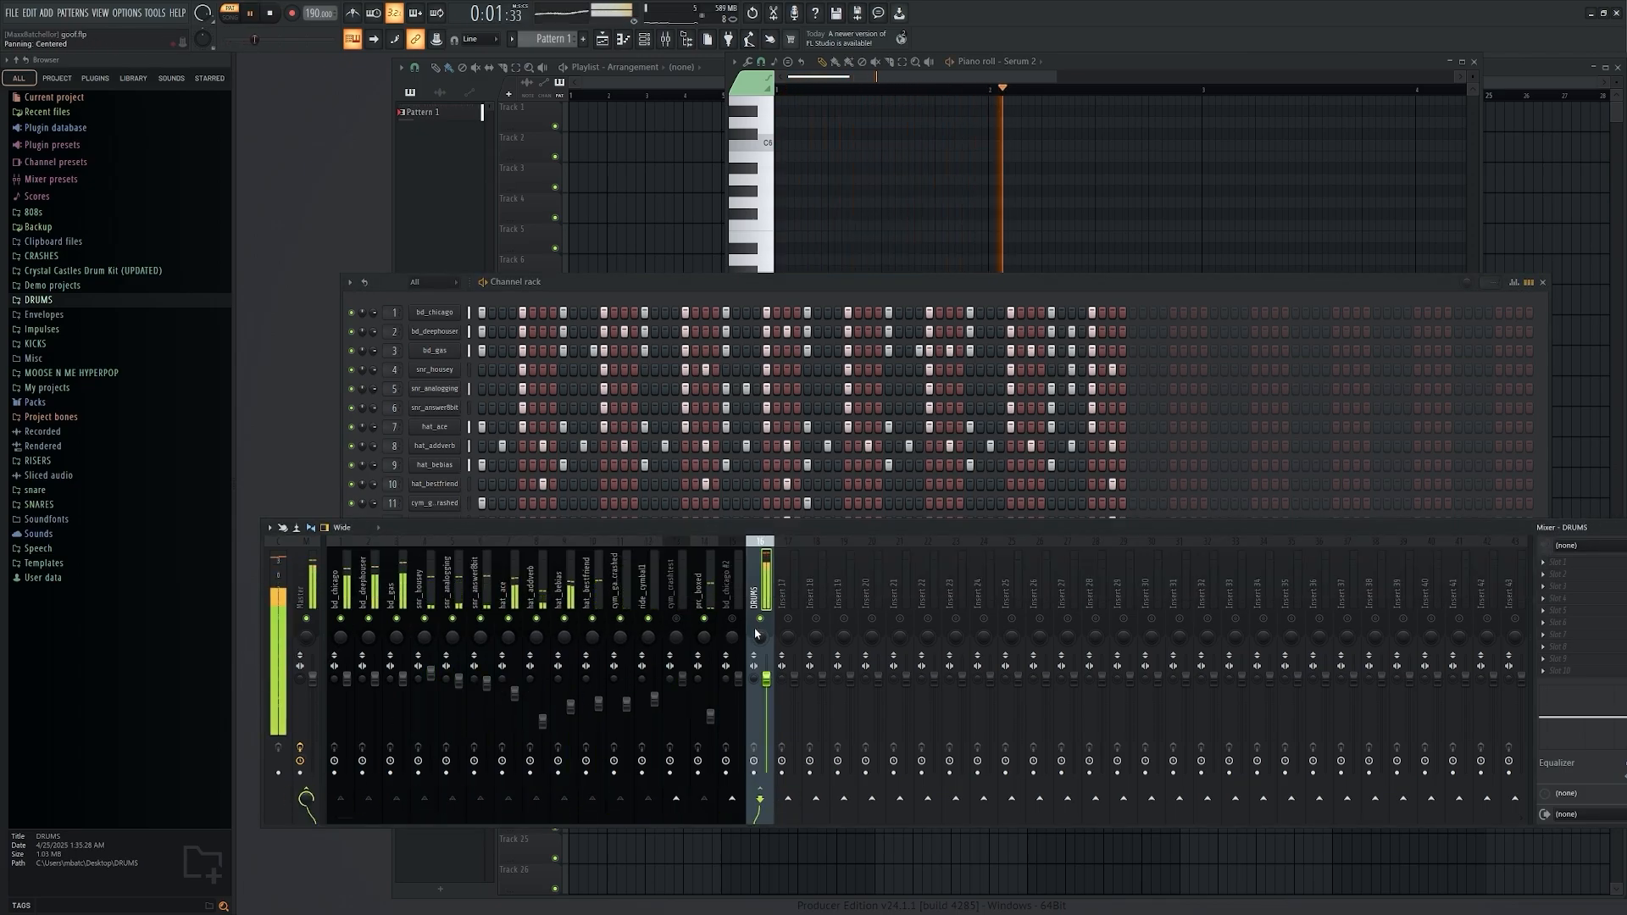
drag(1164, 527, 1136, 530)
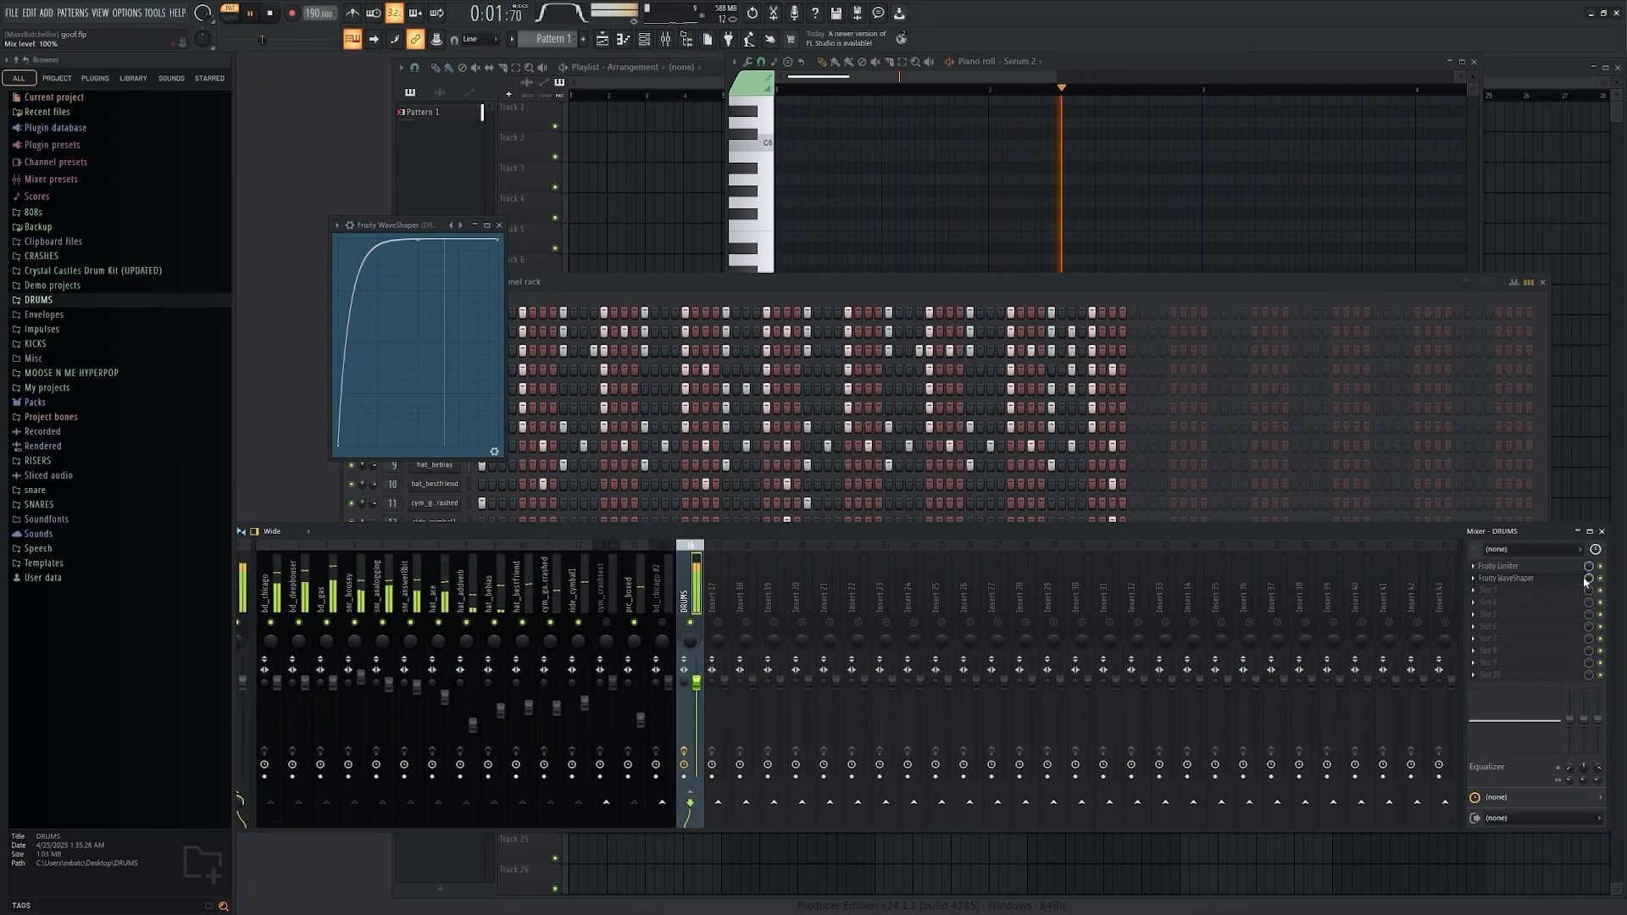
Audition Decapitator's drum presets on the DRUMS track, including HighCrispyMix and MassiveCrunch, and settle on DrumFattener 1
mouse_move(465, 218)
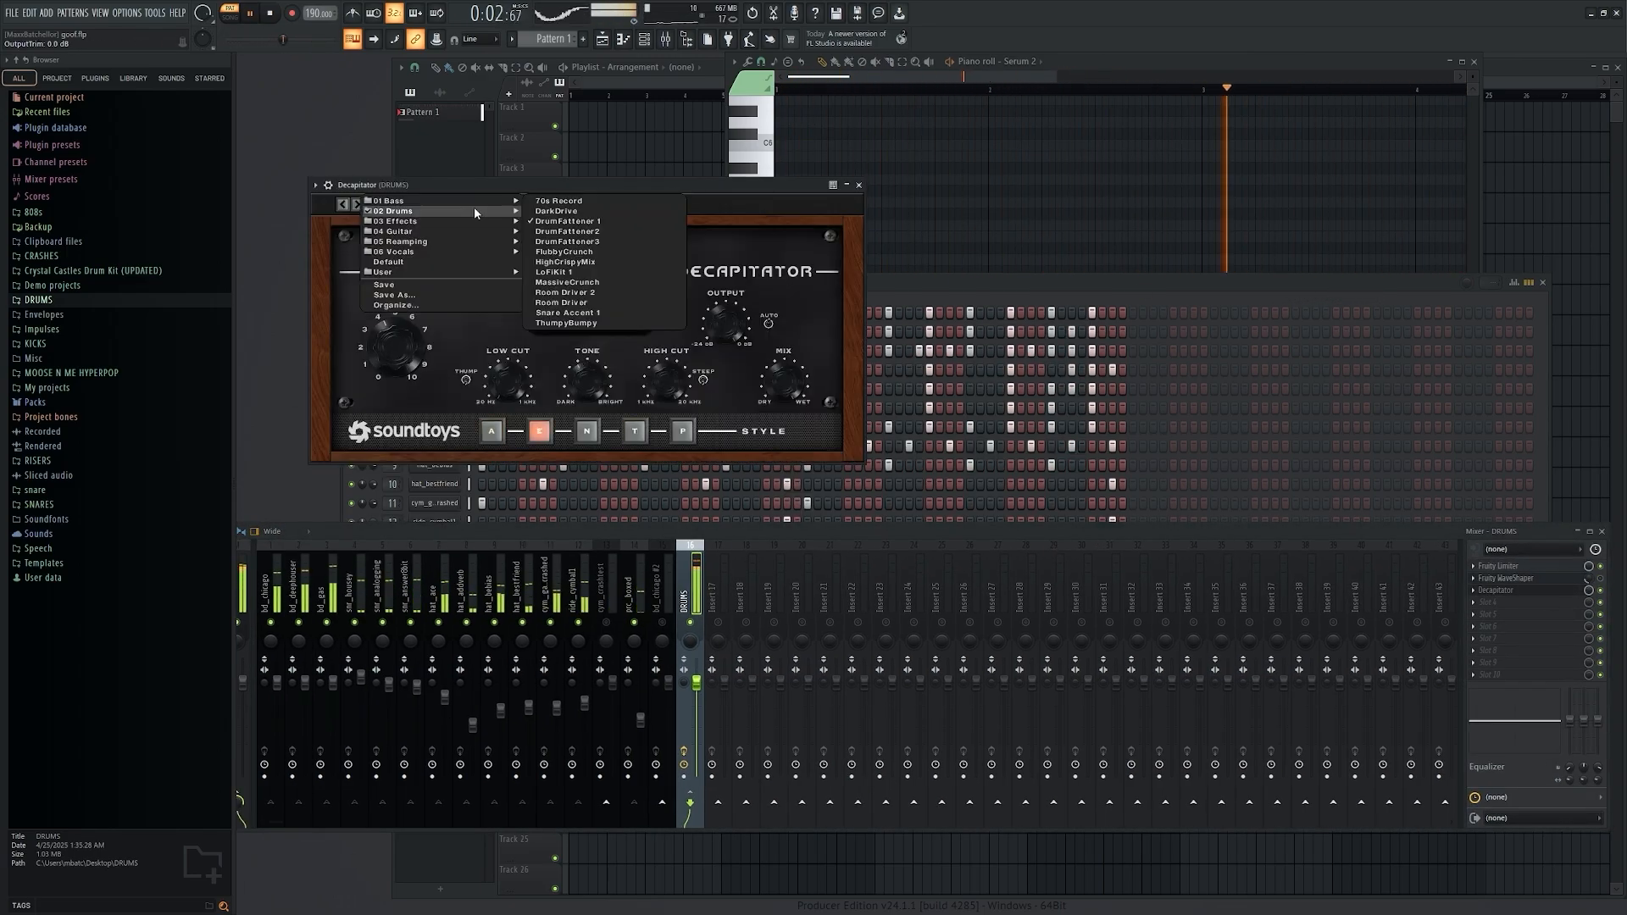
click(566, 232)
click(466, 204)
click(564, 262)
click(466, 204)
click(566, 282)
click(466, 205)
click(568, 312)
click(466, 204)
click(571, 227)
click(466, 205)
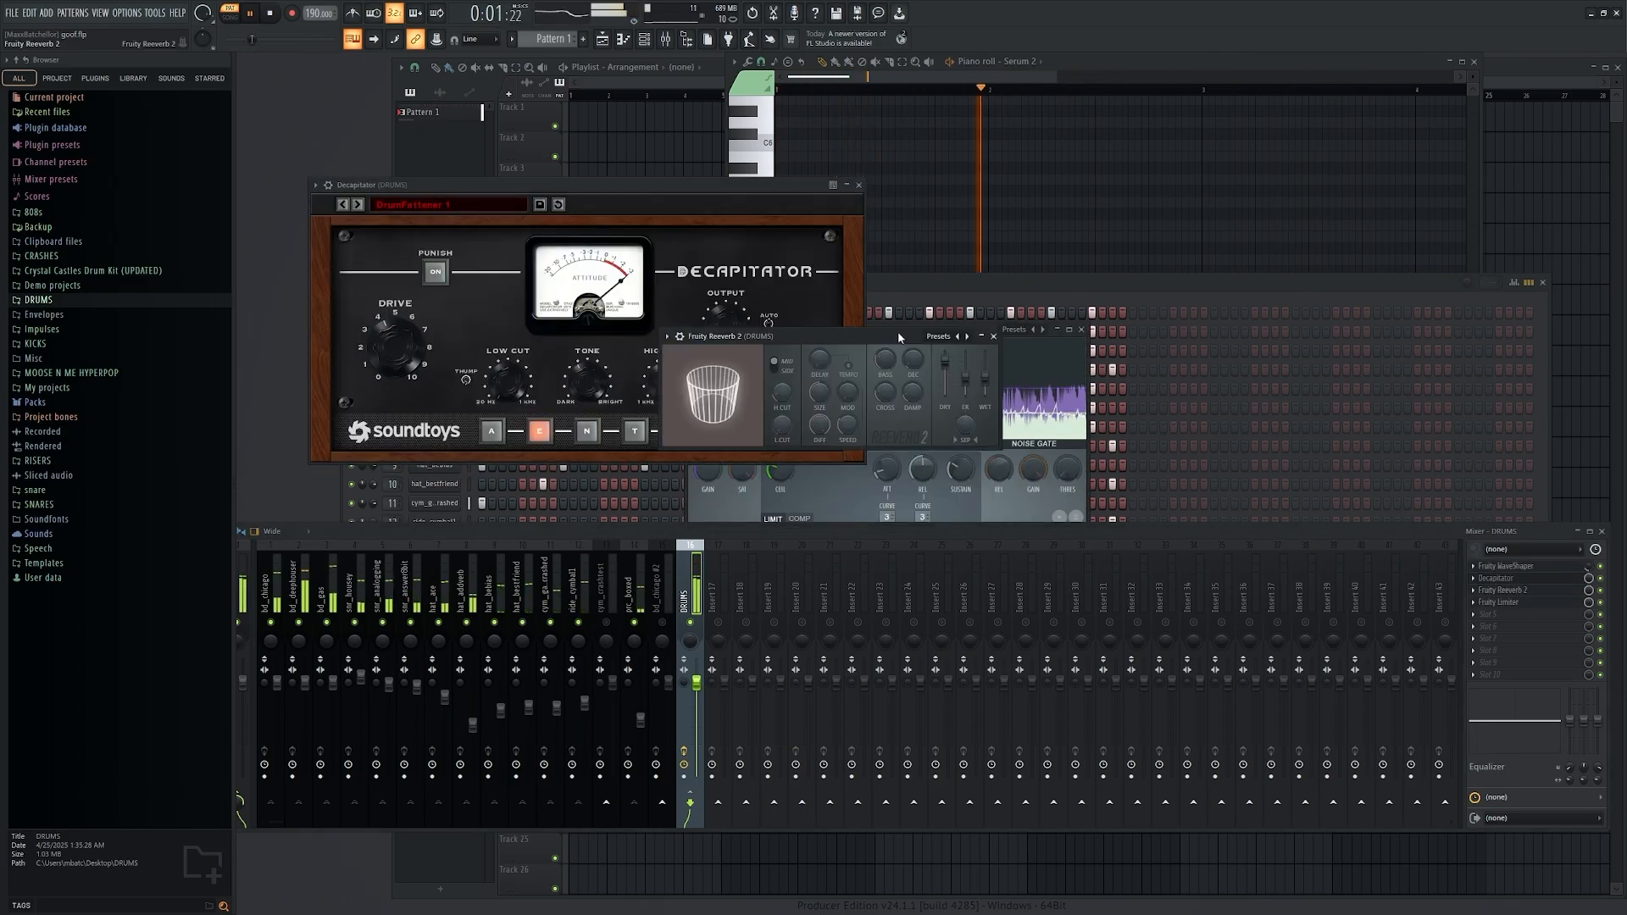
Raise an input cut filter in the DRUMS track's Fruity Reeverb 2 and slightly lower the track's fader
drag(784, 392, 785, 377)
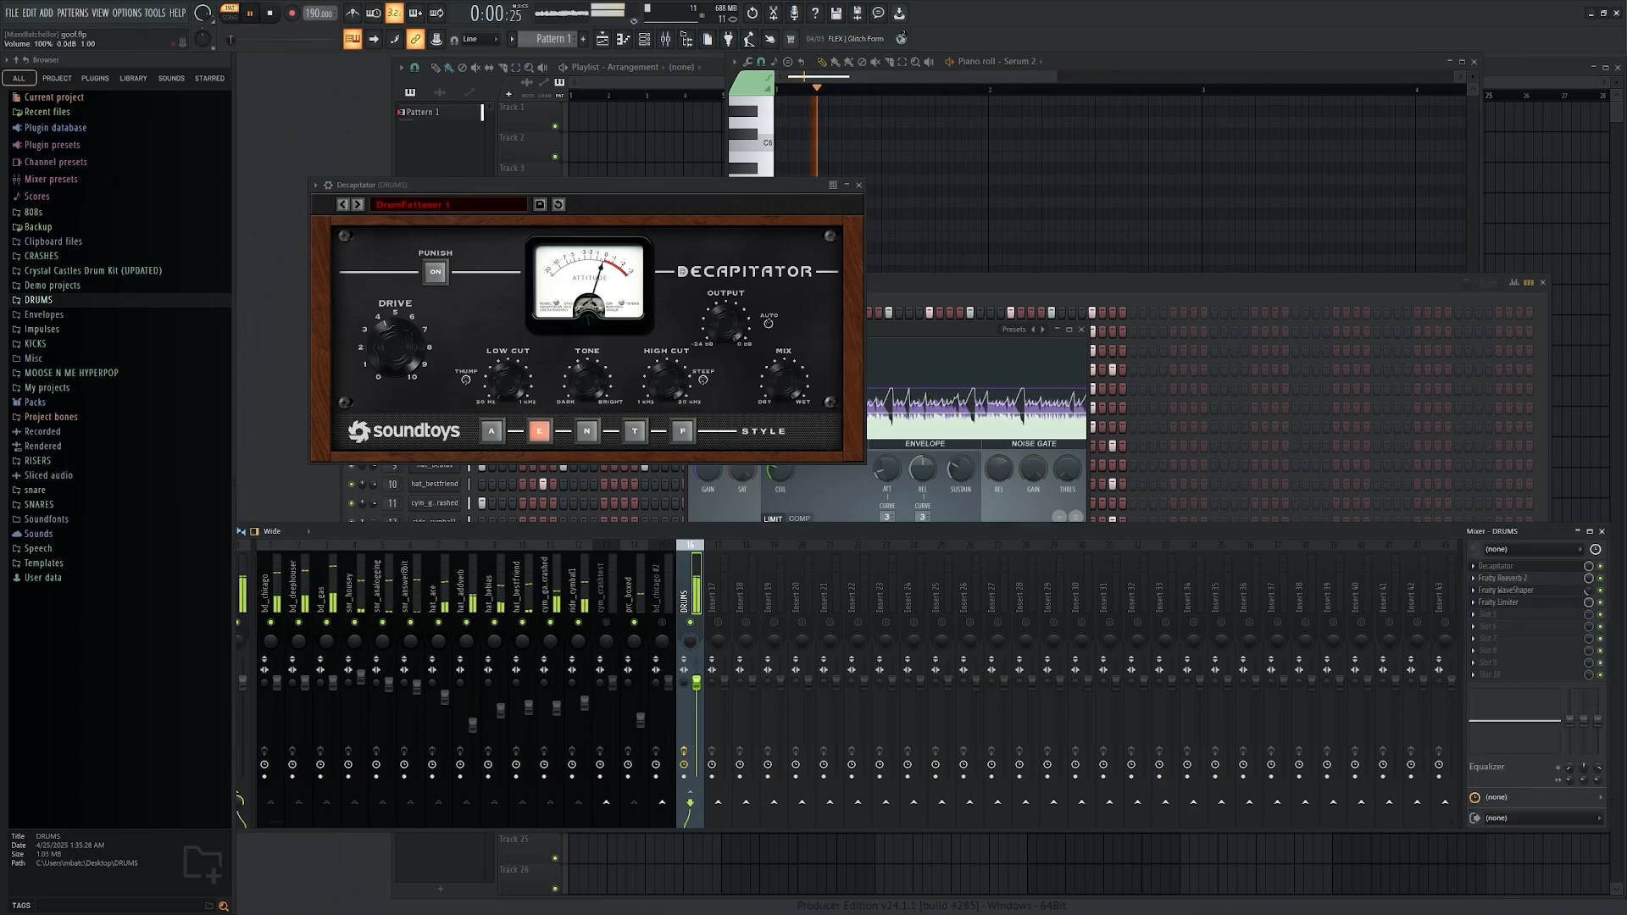
drag(696, 683, 699, 698)
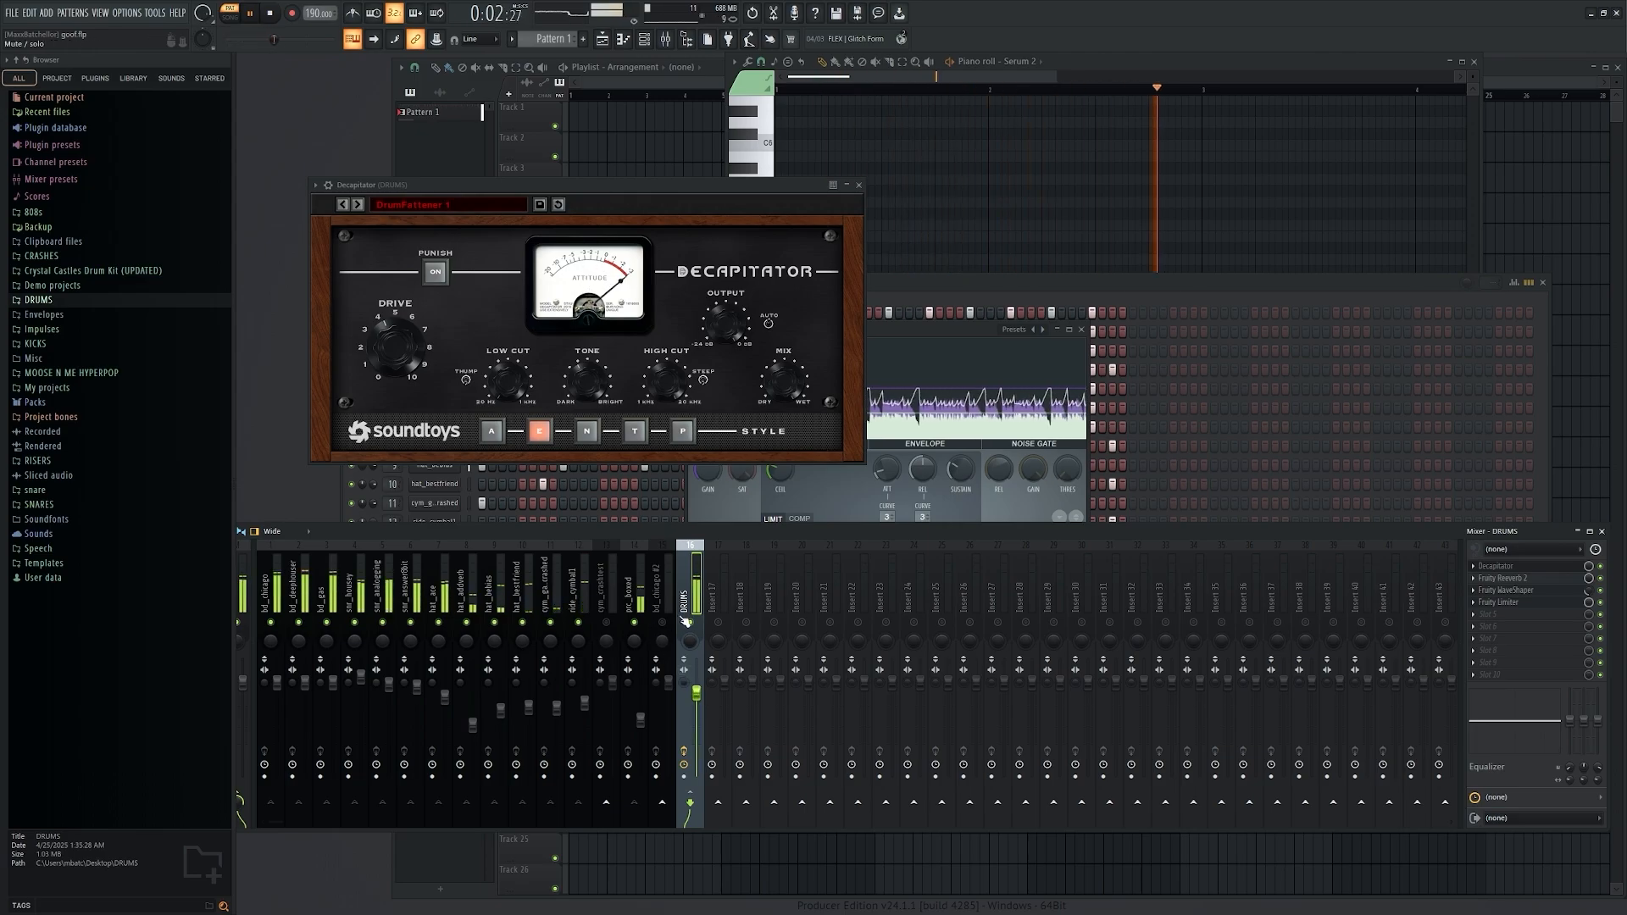
Load the Analog Basic Shapes wavetable into oscillator A of the Serum 2 channel and set its wavetable position to 4
click(1078, 285)
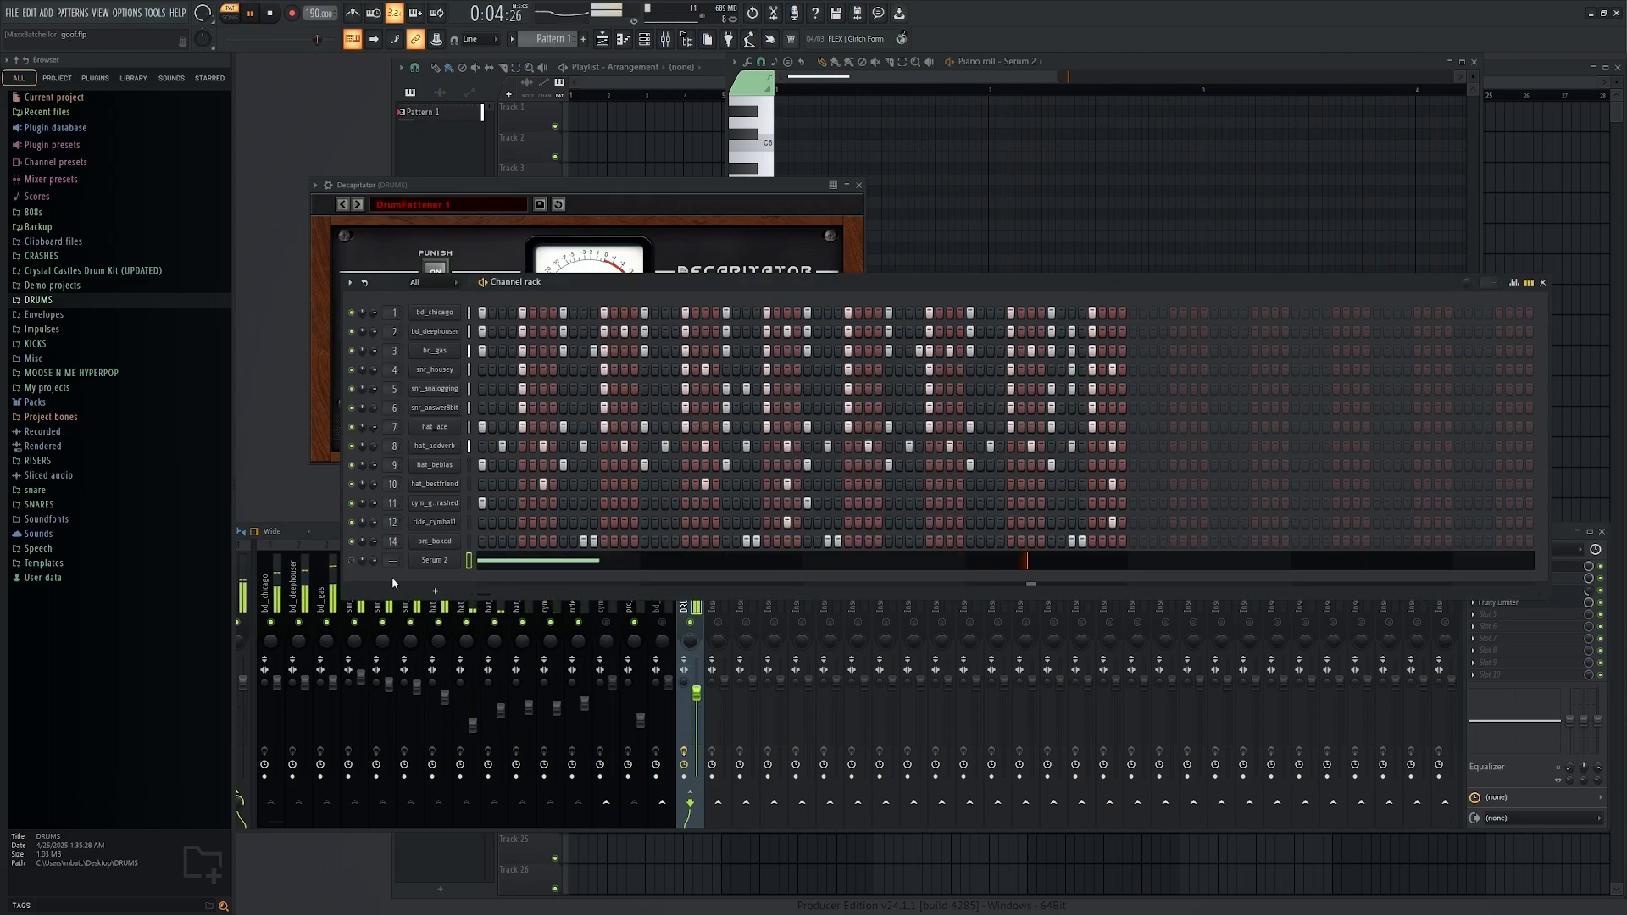
click(434, 560)
click(562, 271)
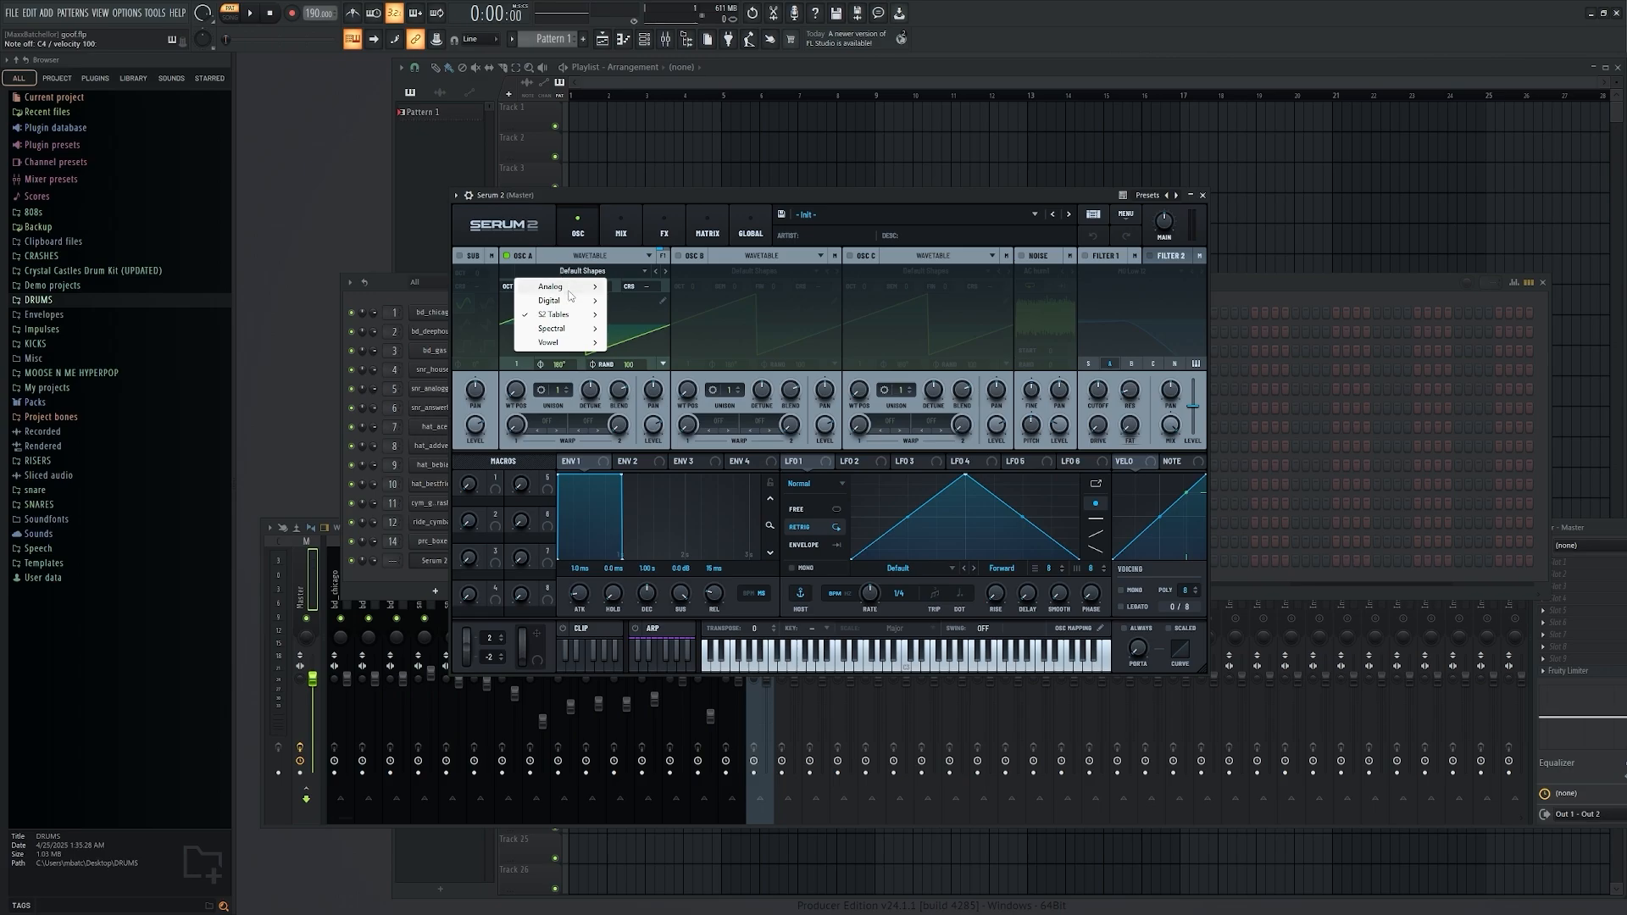
mouse_move(569, 289)
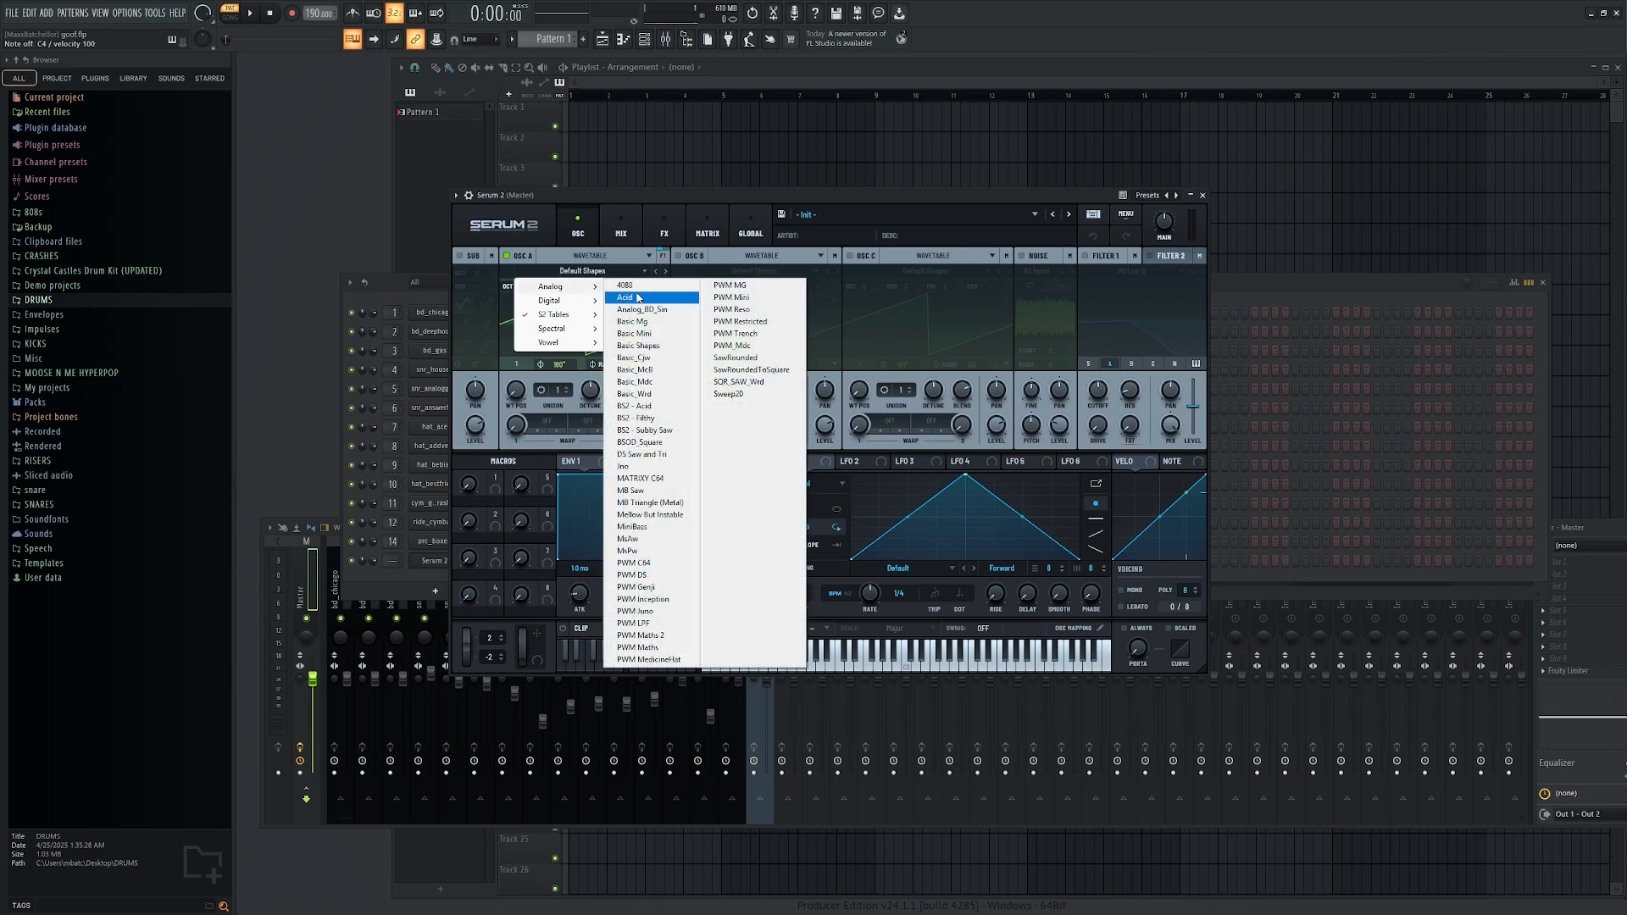
click(648, 346)
drag(516, 396, 521, 426)
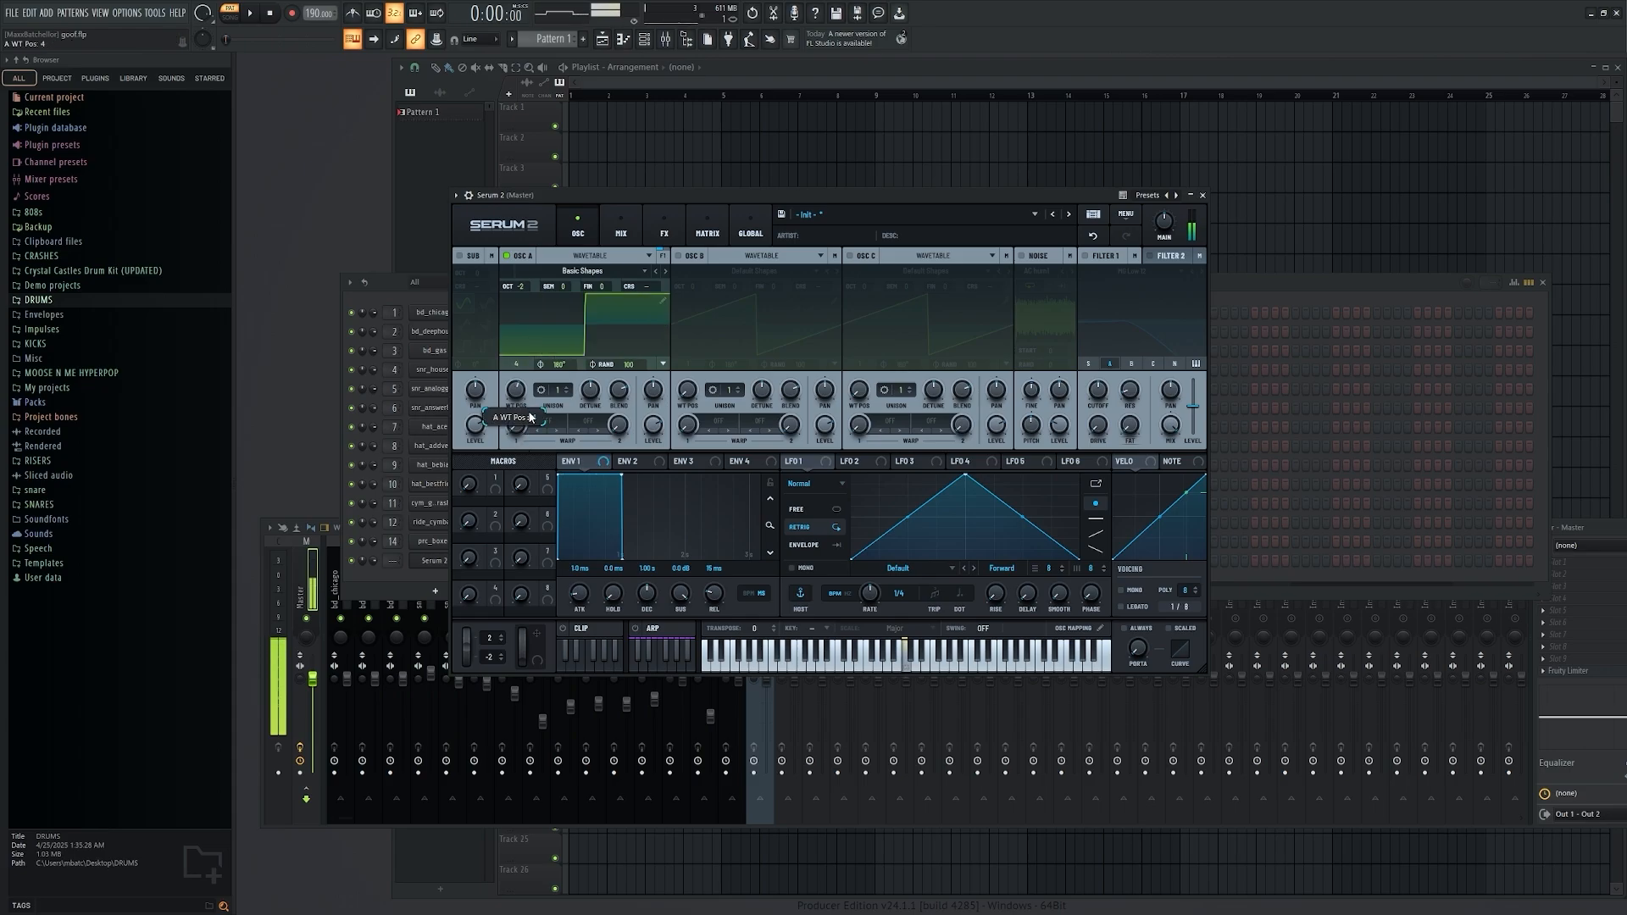
Copy oscillator A's Basic Shapes wavetable to oscillator B, and enable oscillator C with the Analog Basic Shapes wavetable
drag(616, 321, 688, 281)
click(850, 255)
click(925, 270)
mouse_move(898, 314)
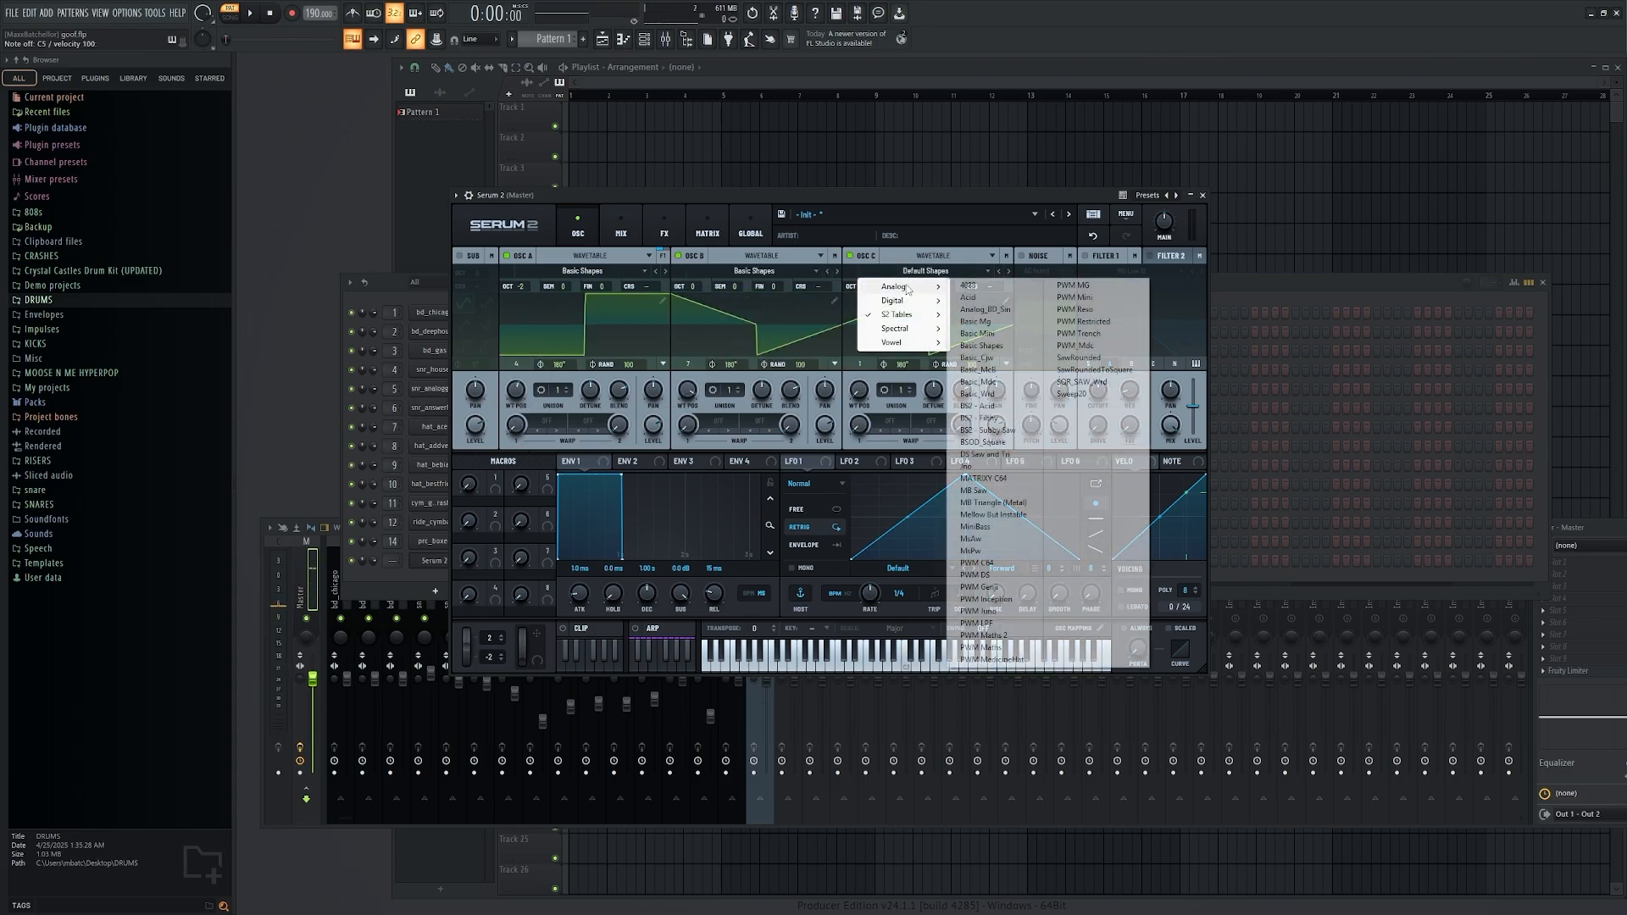
click(981, 345)
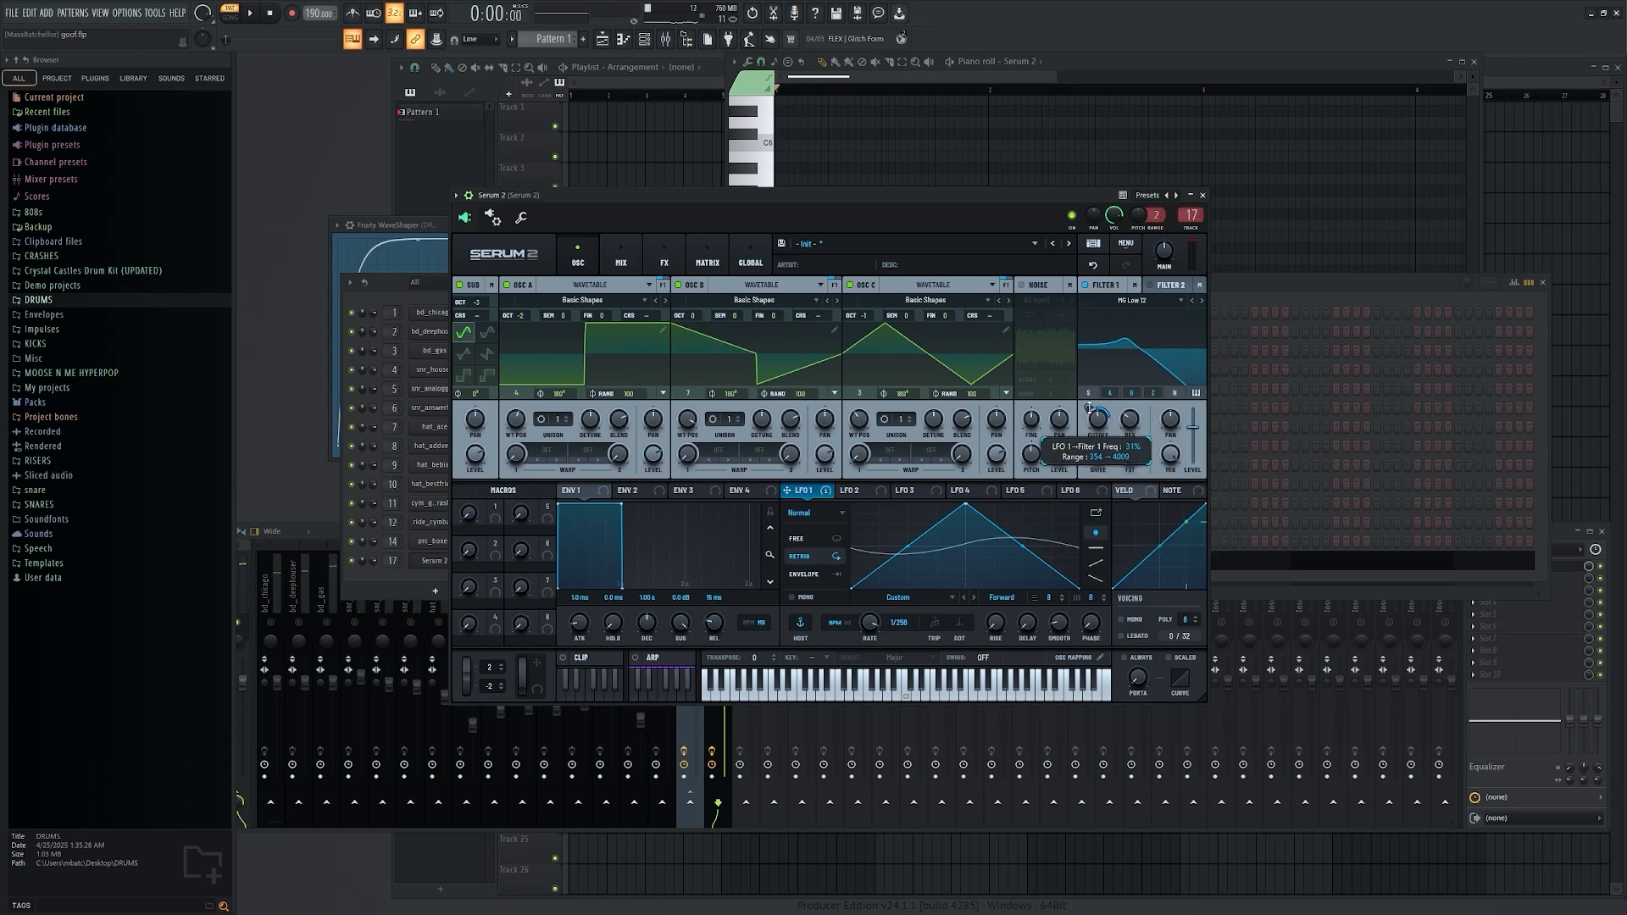
Close Little AlterBoy and extend the Serum 2 part in the piano roll after the C4 note with one-bar notes
key(space)
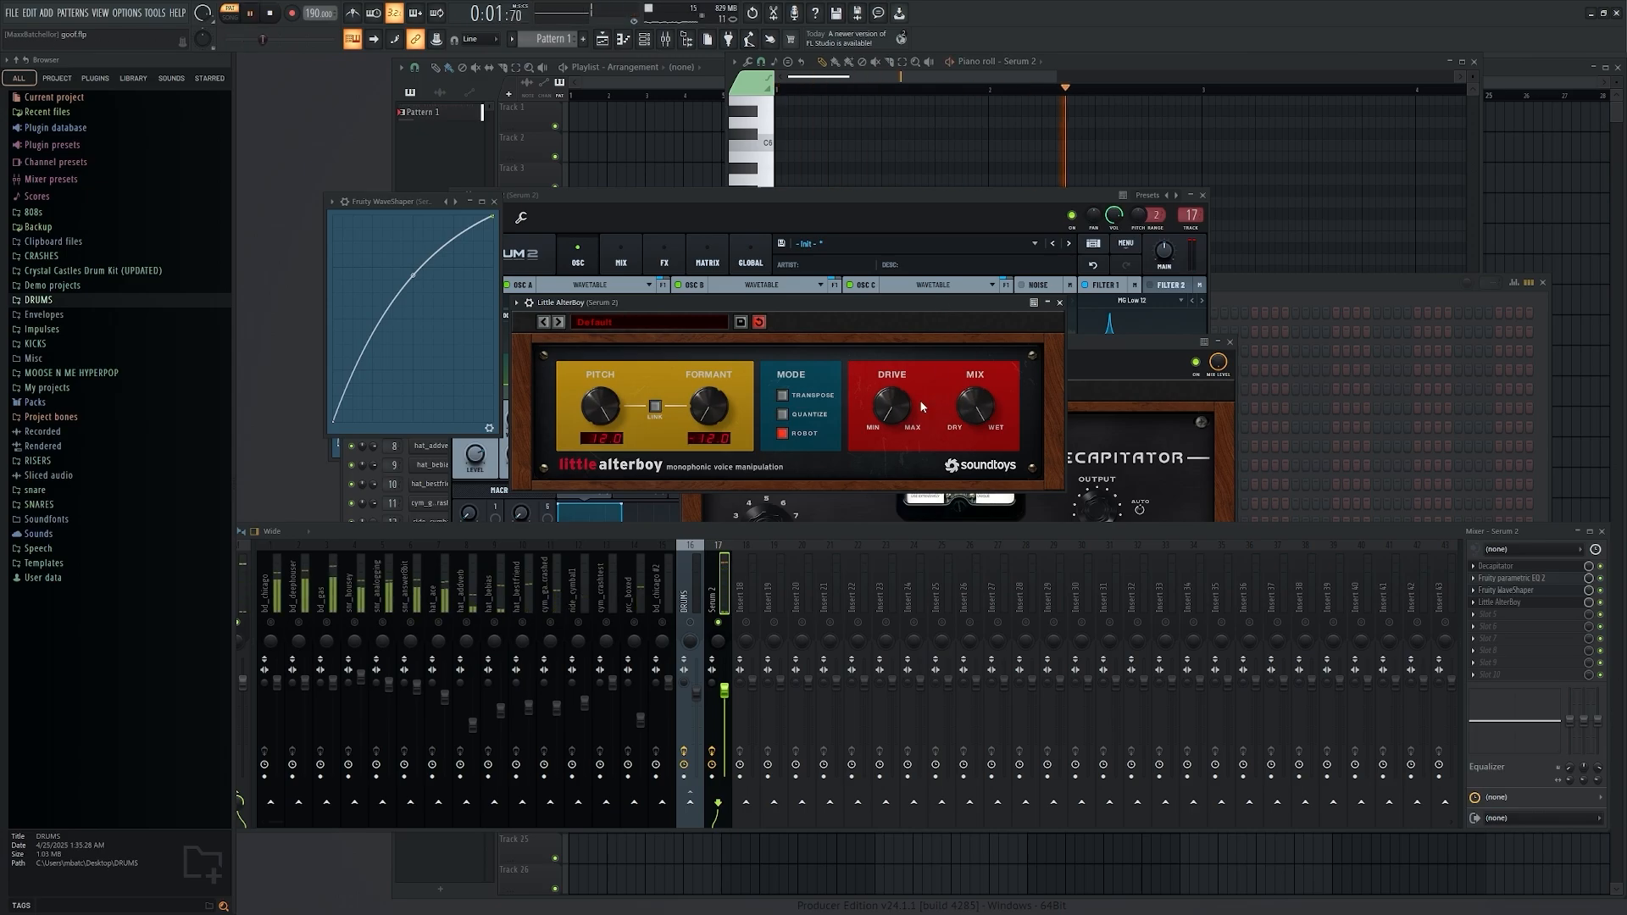
click(1059, 302)
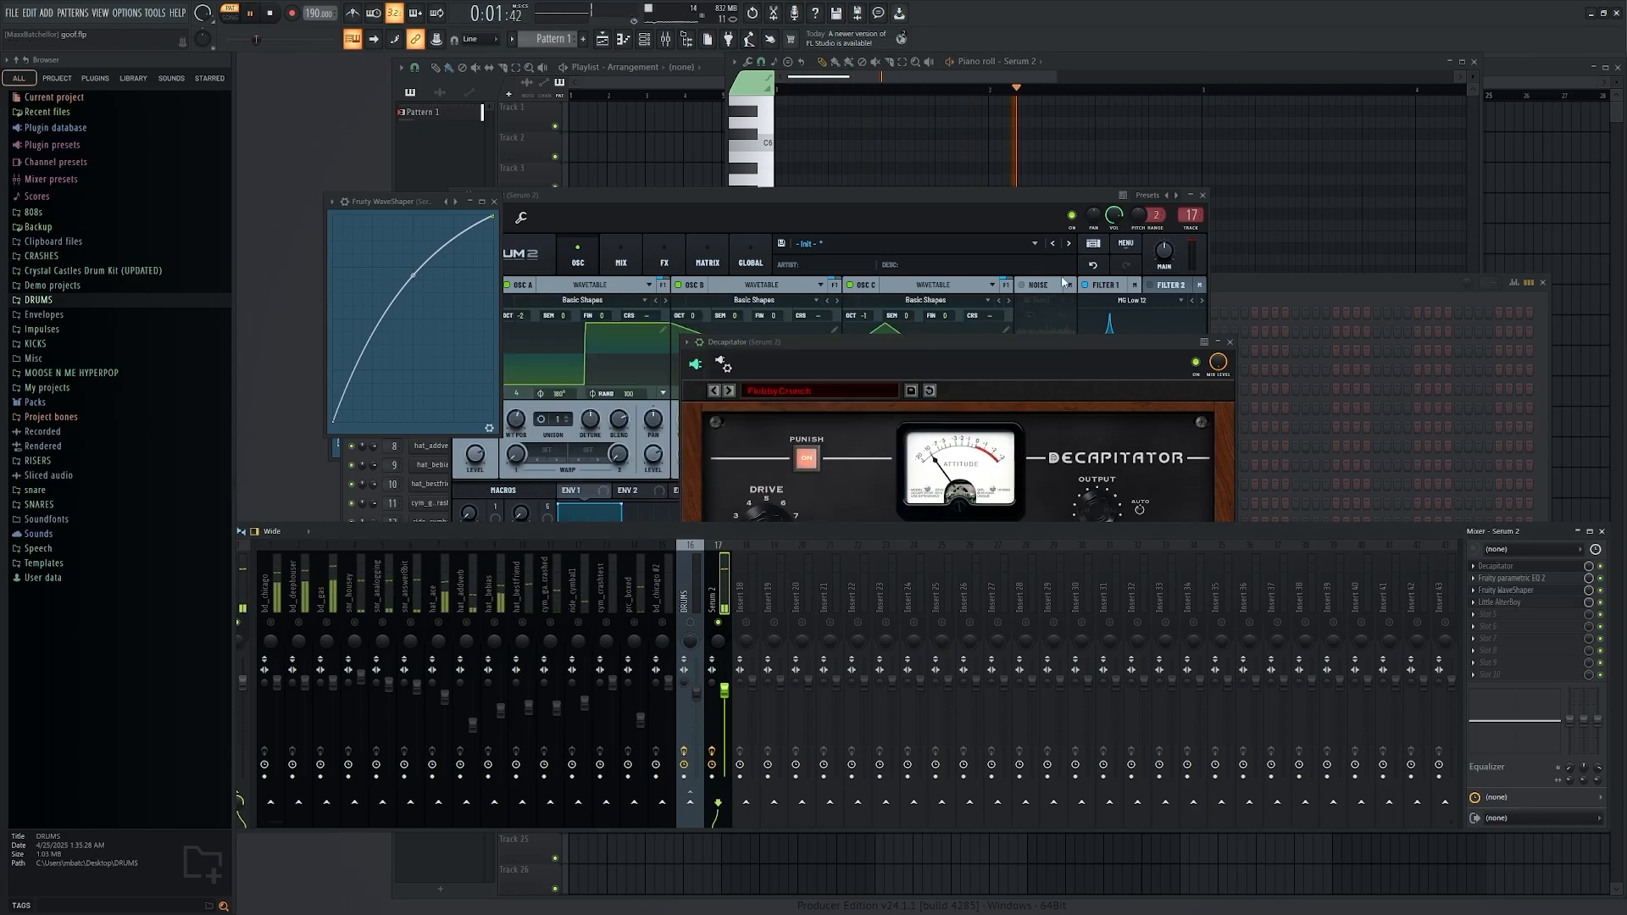
click(1117, 62)
key(space)
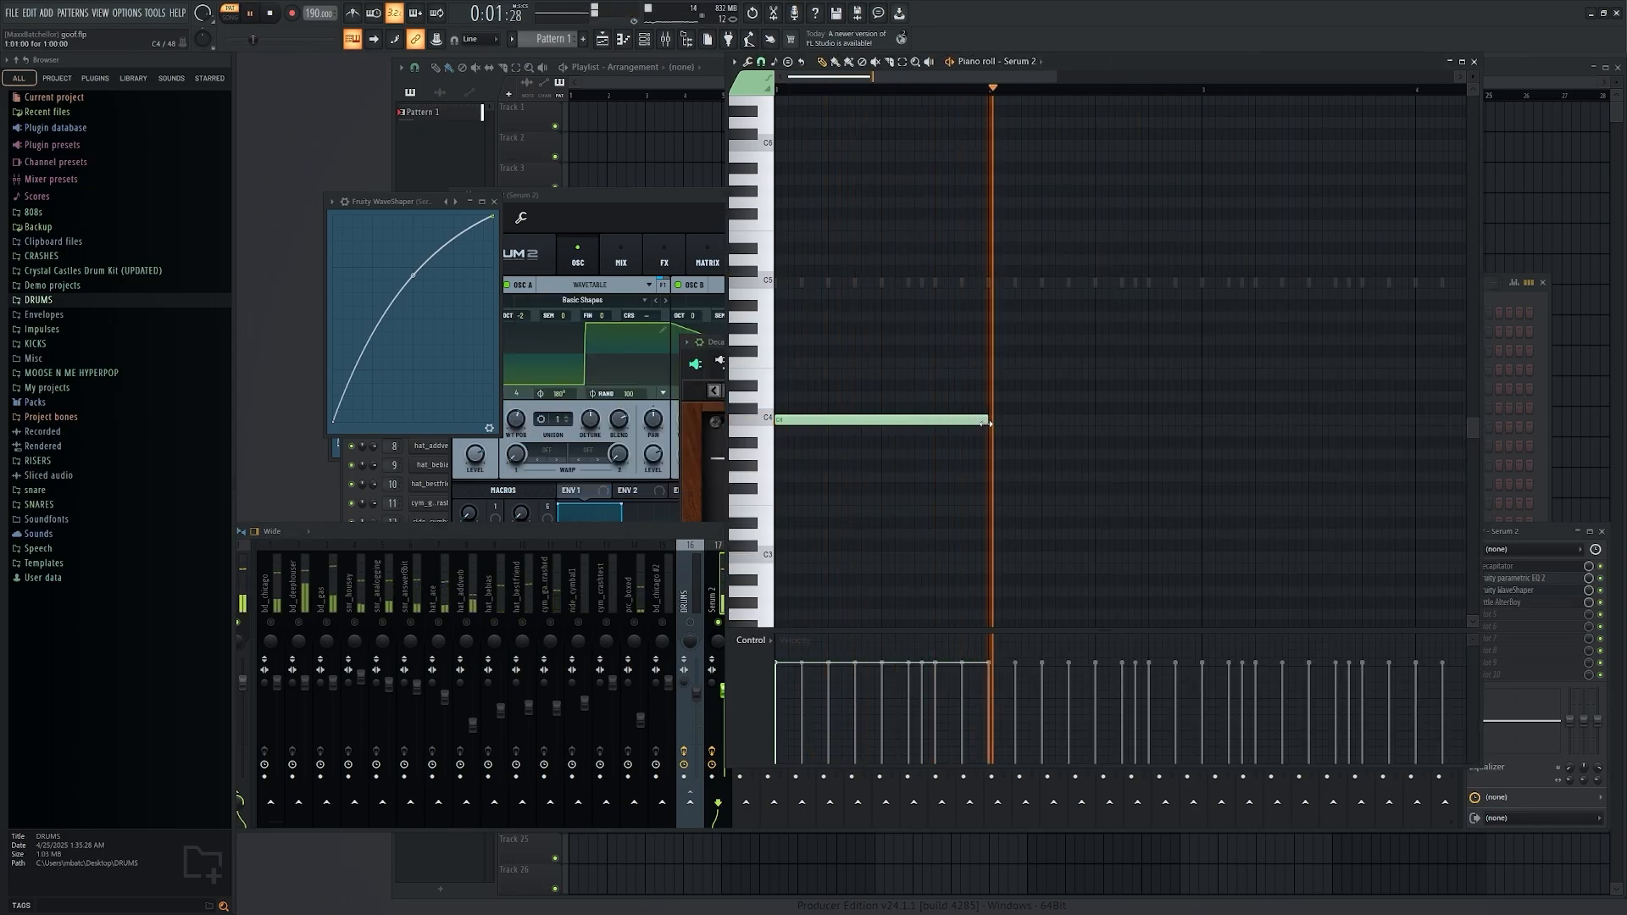
click(1026, 455)
click(1220, 318)
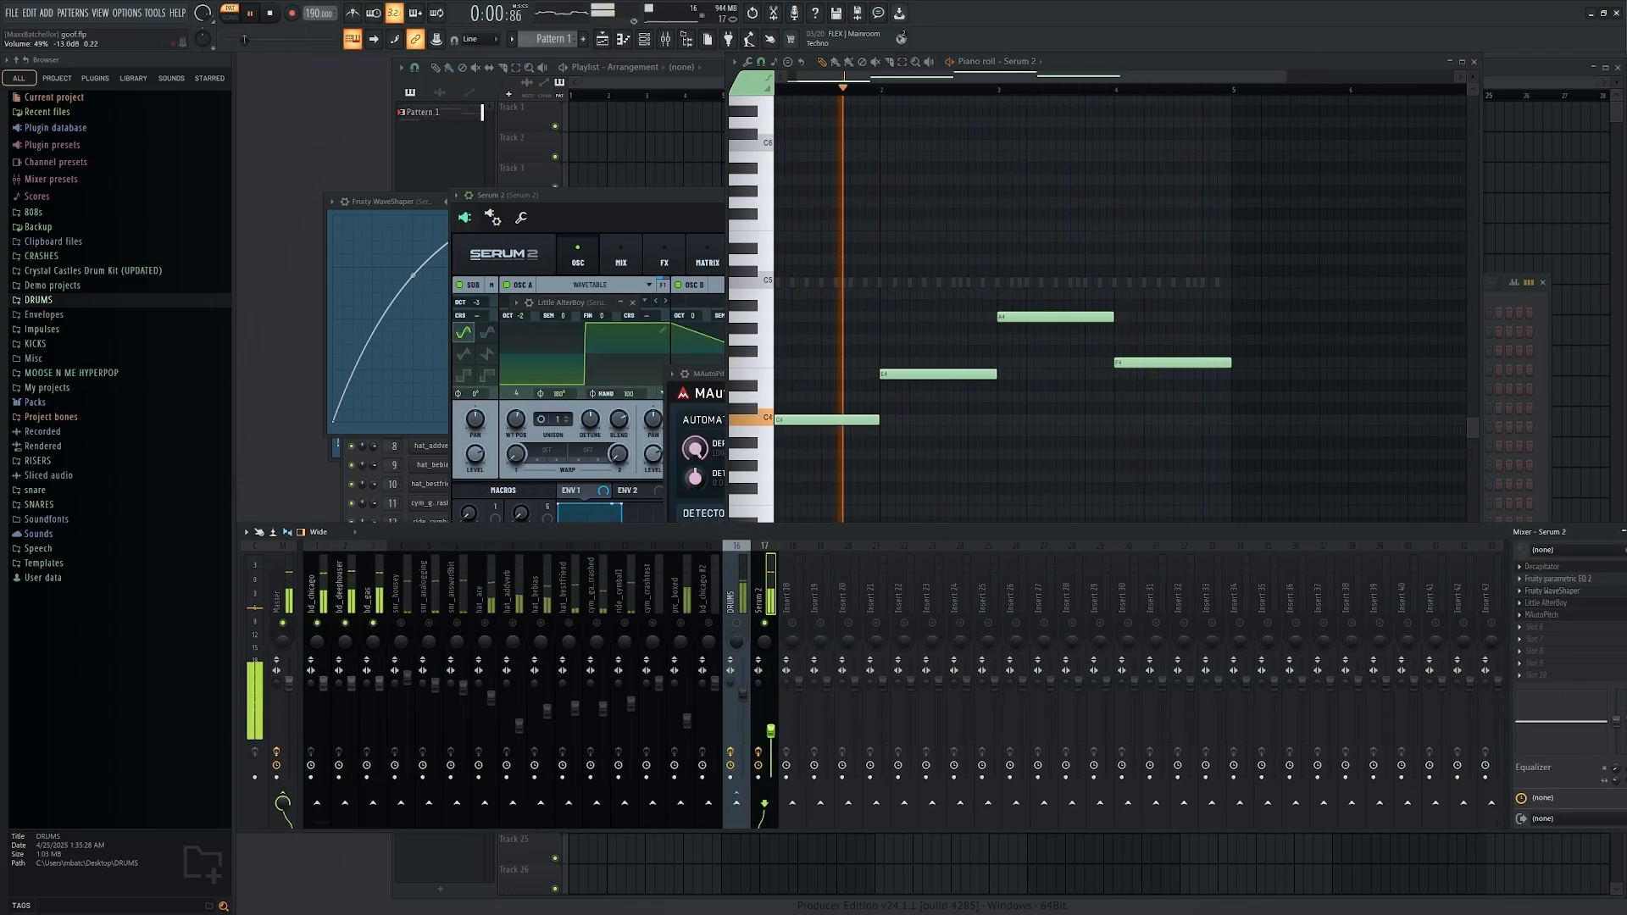
Close the DRUMS track's Fruity Reeverb 2 and raise the limiter ceiling in the Master track's Fruity Limiter
mouse_move(509, 531)
mouse_down()
mouse_move(436, 537)
mouse_move(516, 523)
mouse_up()
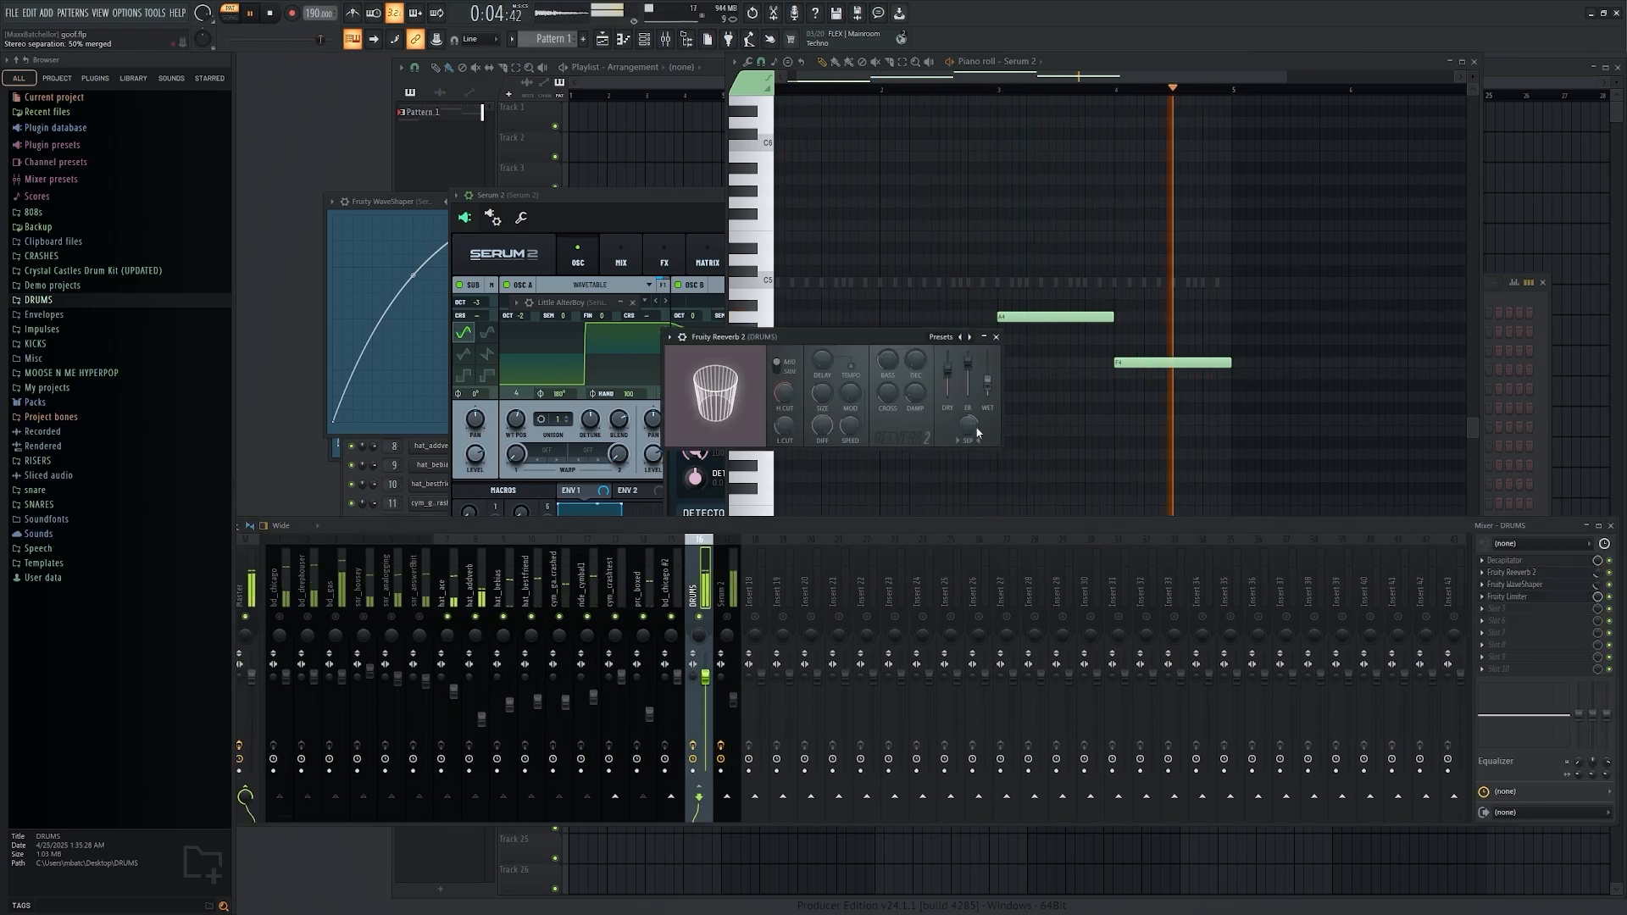
key(Escape)
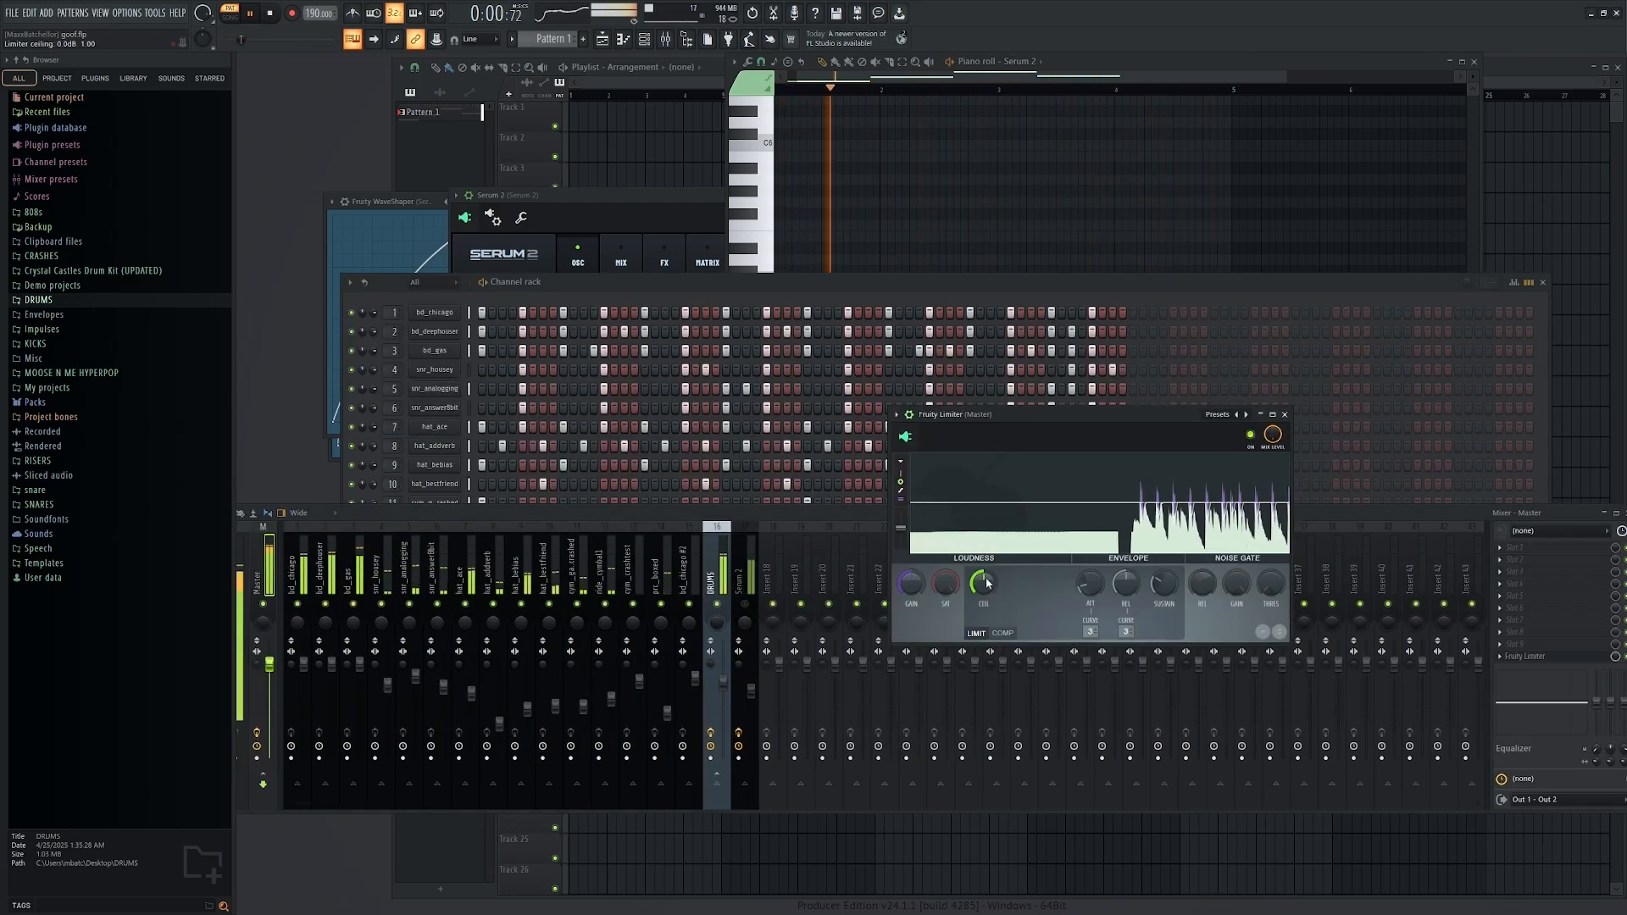
drag(987, 583, 987, 569)
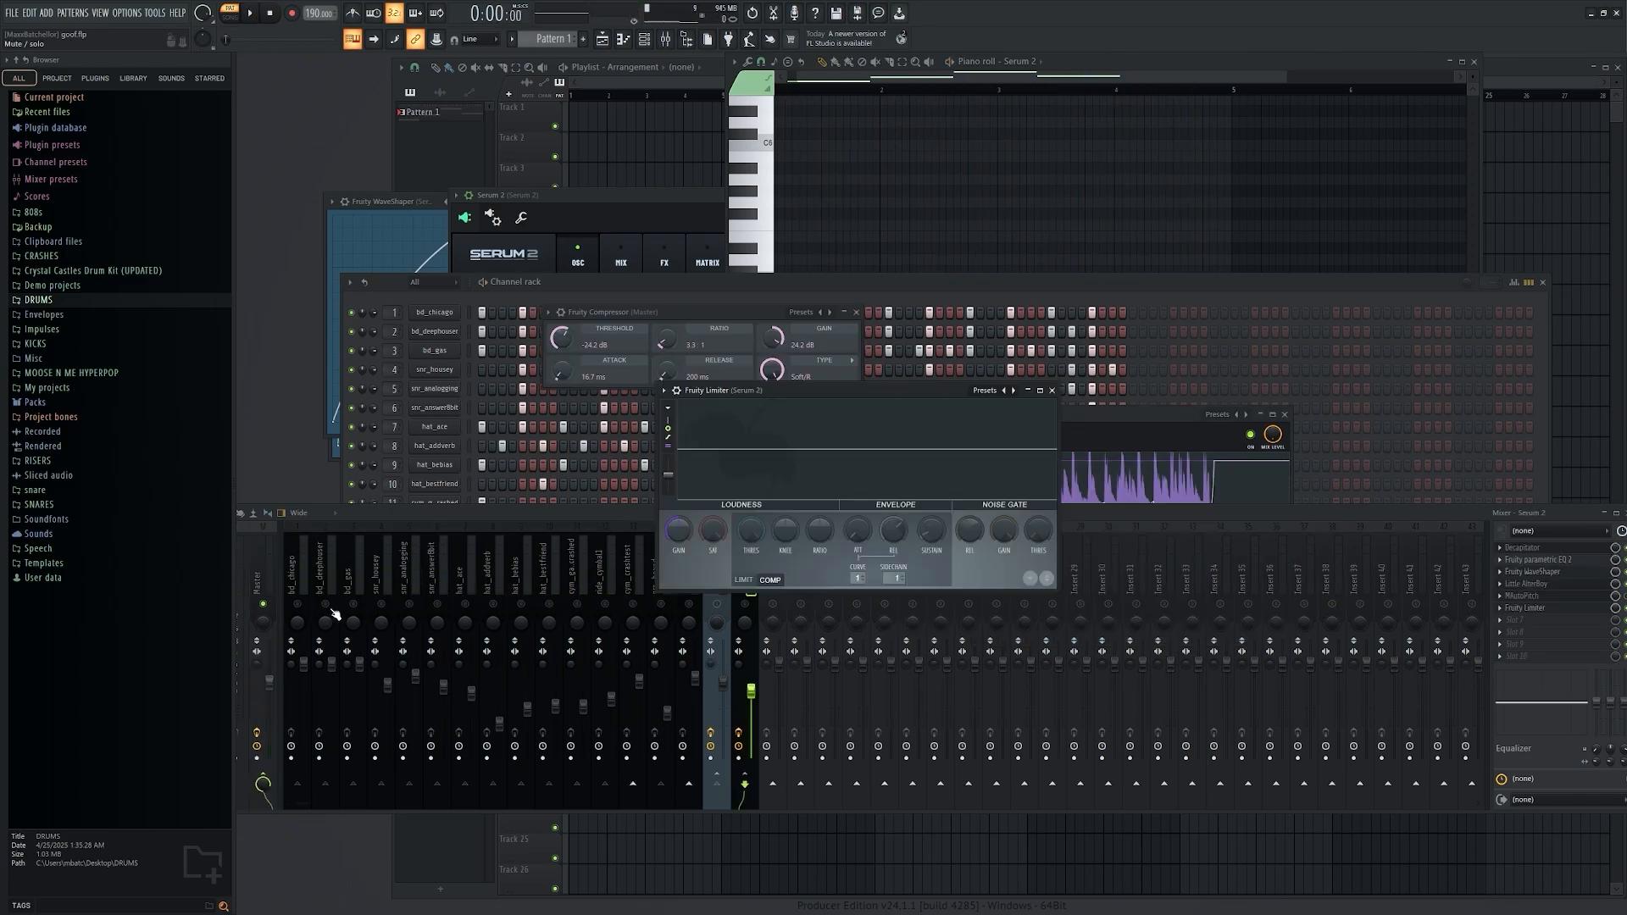
Adjust the compressor threshold, ratio and sustain in the Serum 2 track's Fruity Limiter during playback, and save the project
drag(831, 390, 943, 358)
key(space)
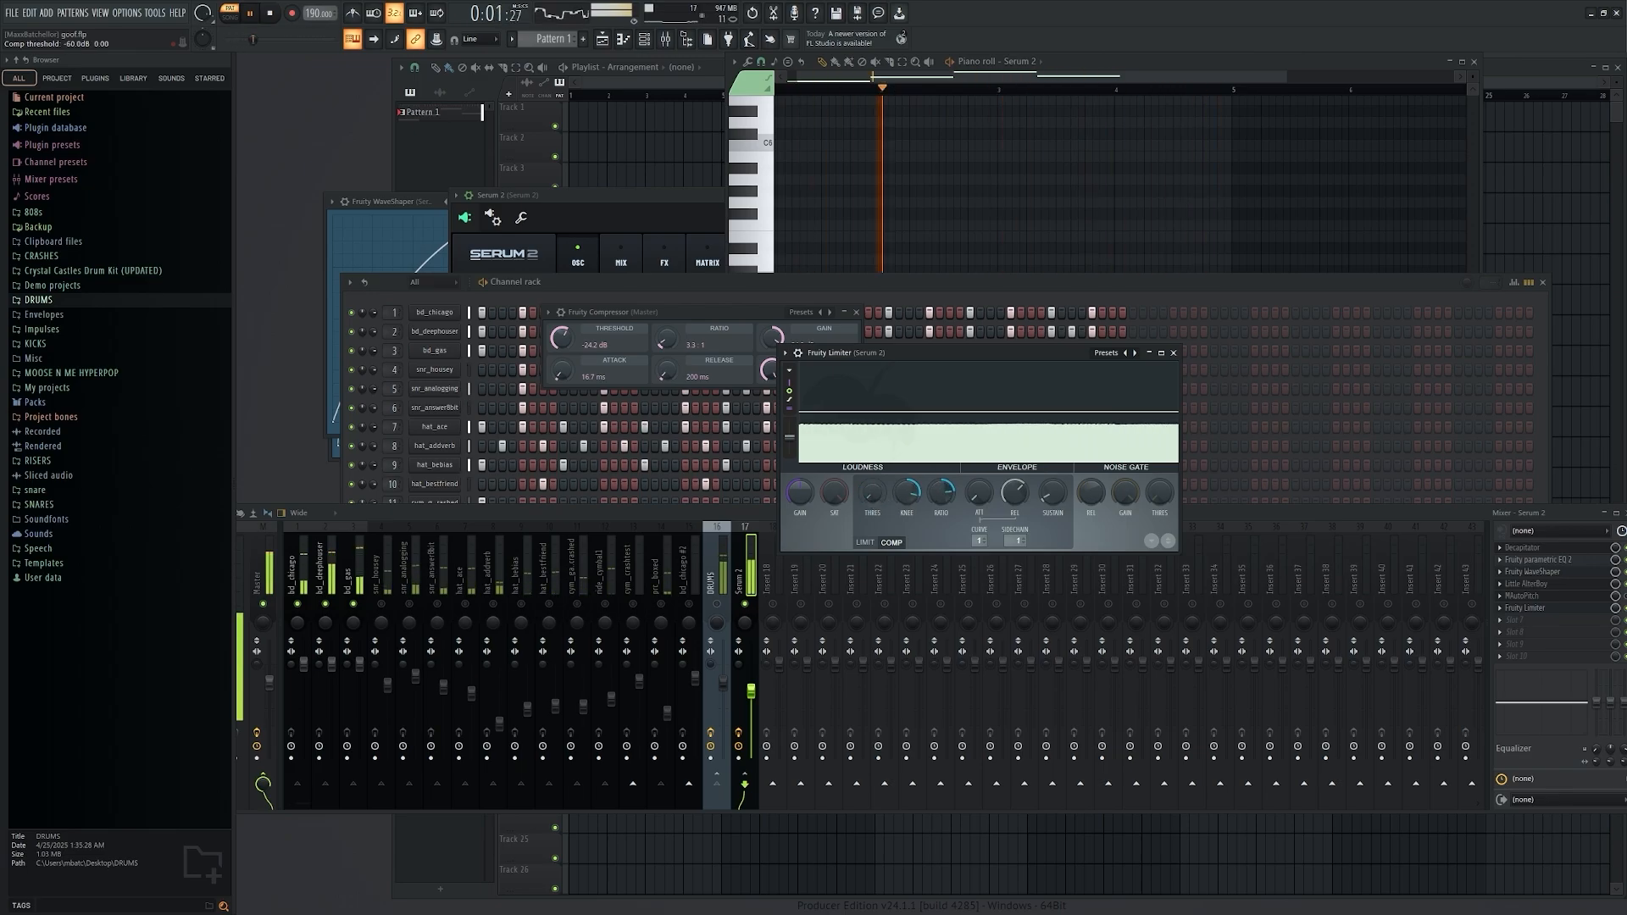
drag(874, 498, 907, 546)
drag(941, 494, 1015, 559)
drag(1052, 494, 1053, 445)
key(ctrl+s)
Transpose the copied notes of the Serum 2 #2 channel up two octaves in the piano roll during playback
click(883, 283)
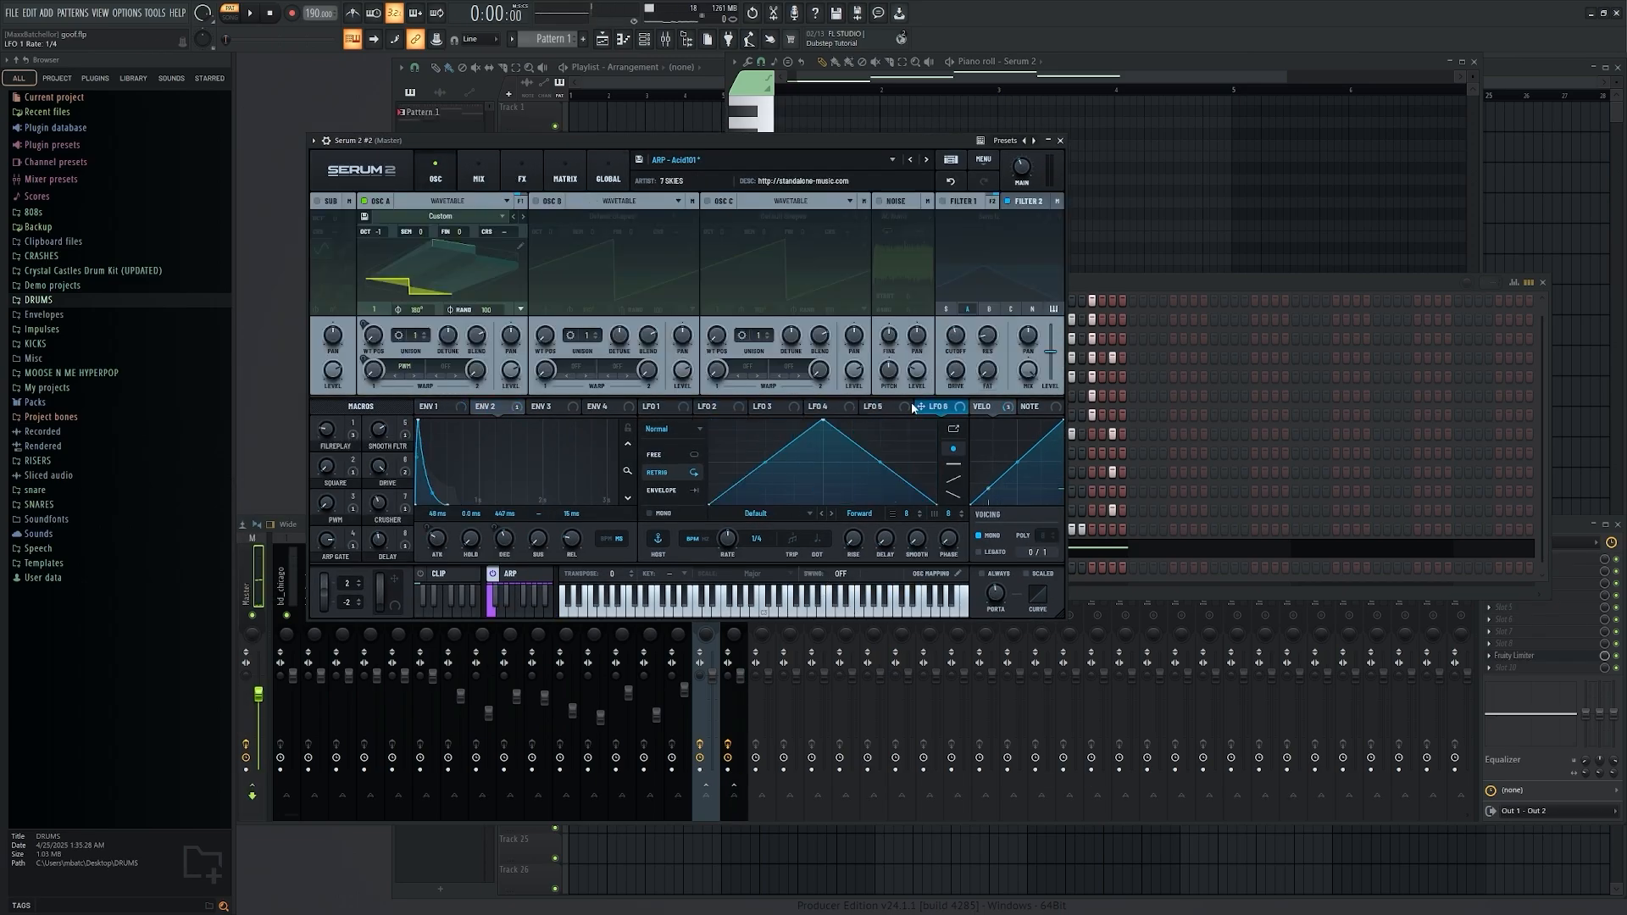
key(space)
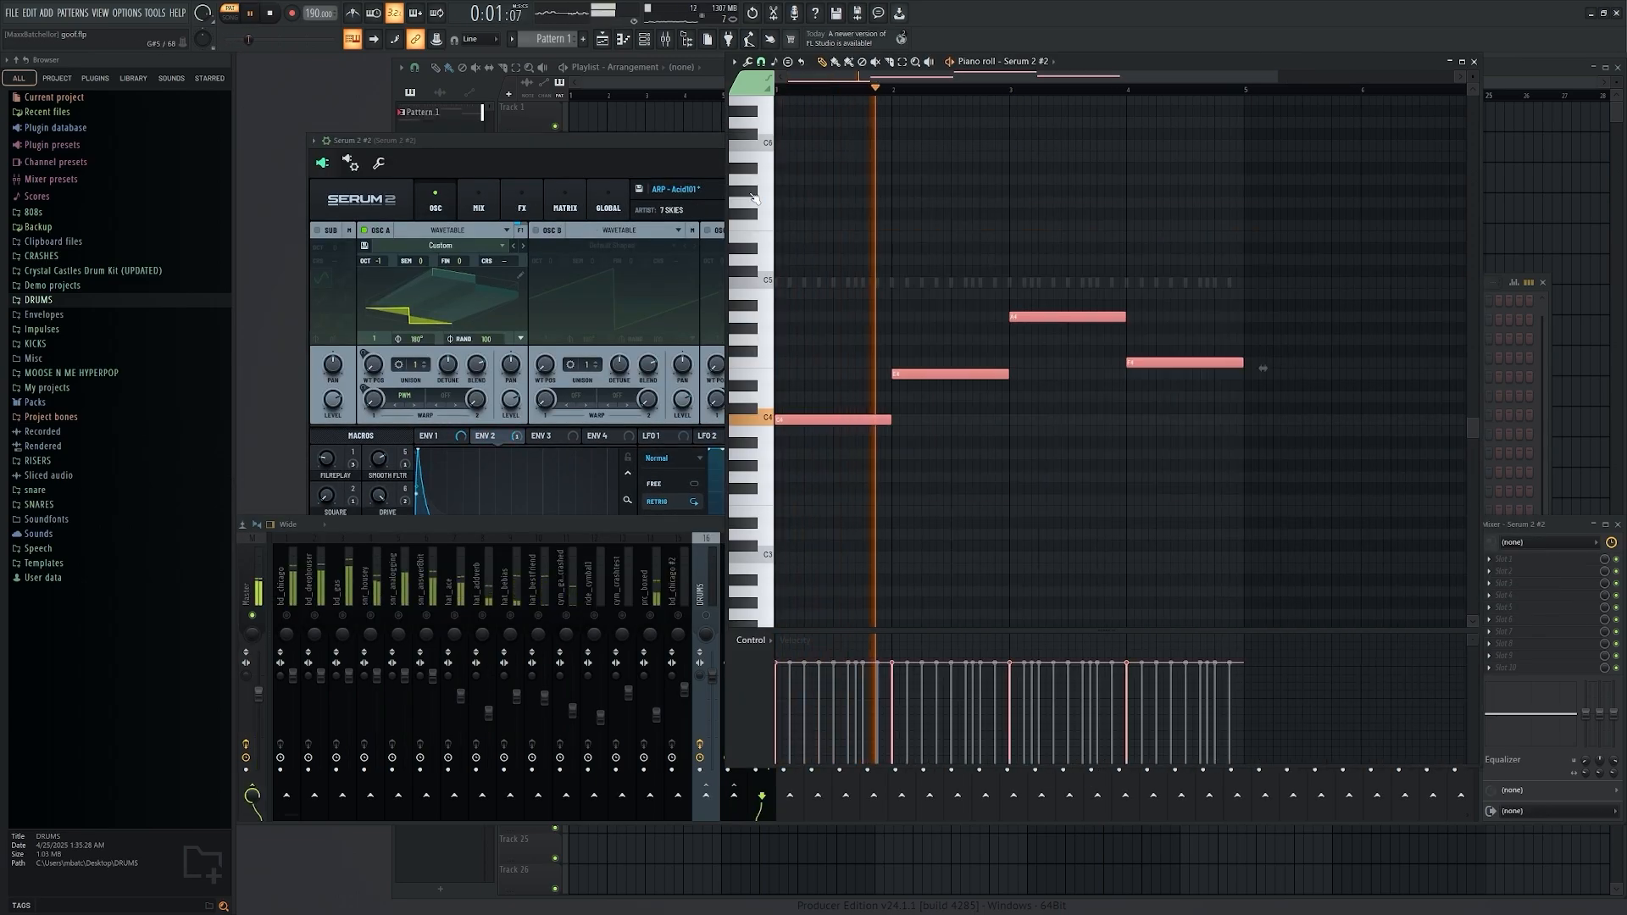
key(ctrl+Up)
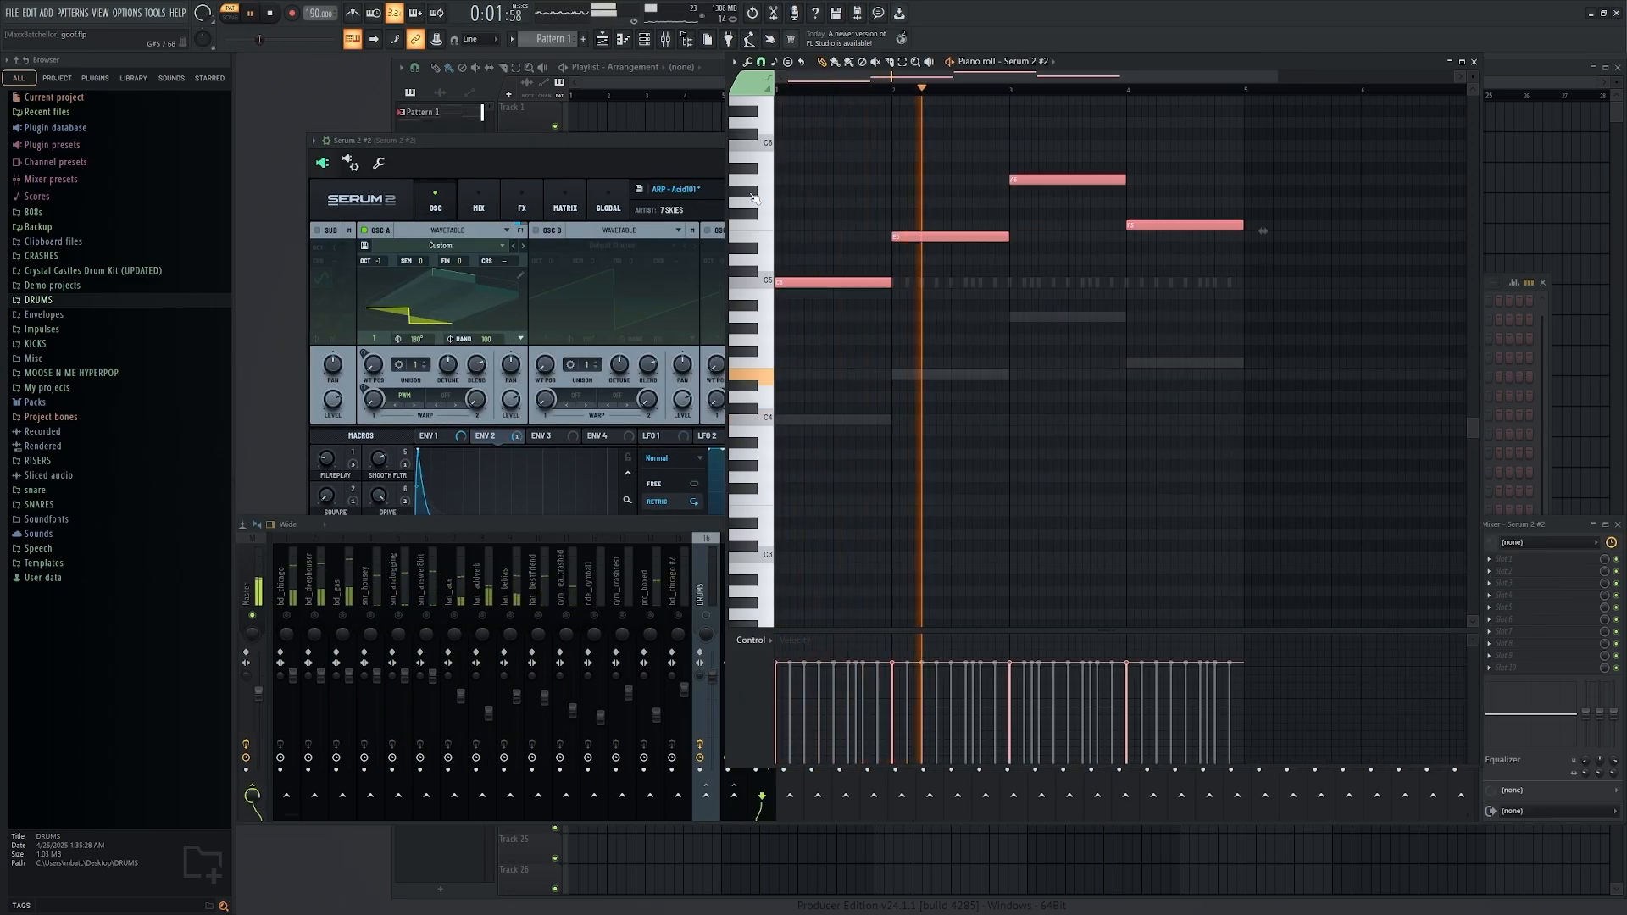
key(ctrl+Up)
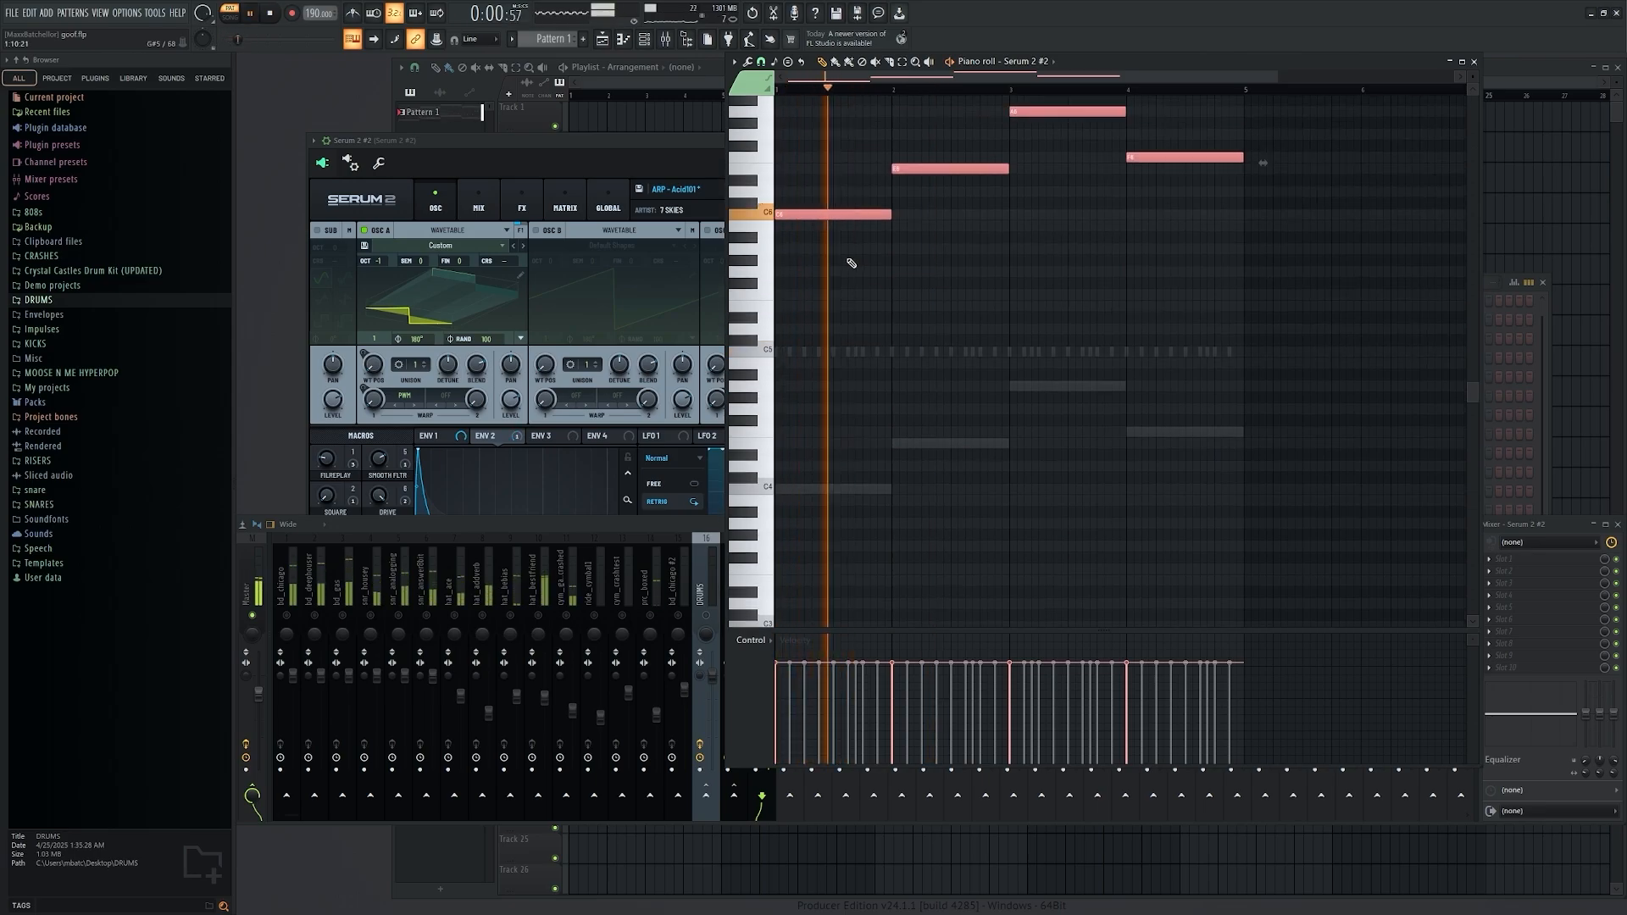
Add Fruity Delay 2 and Fruity Reeverb 2 to the Serum 2 #2 mixer track
click(520, 522)
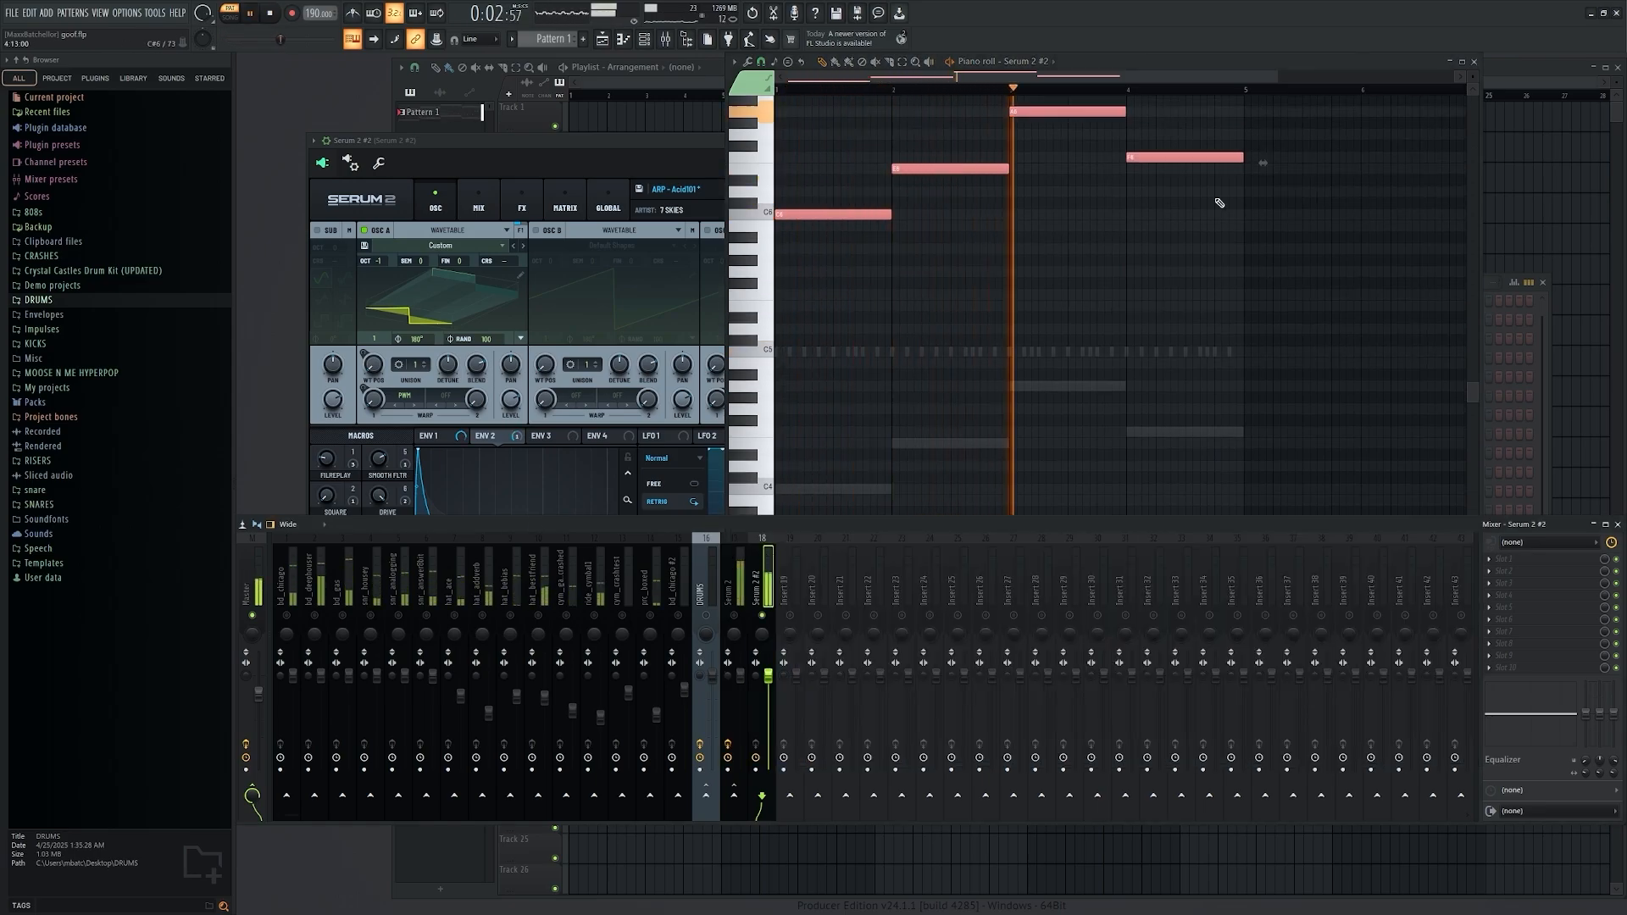
click(1498, 558)
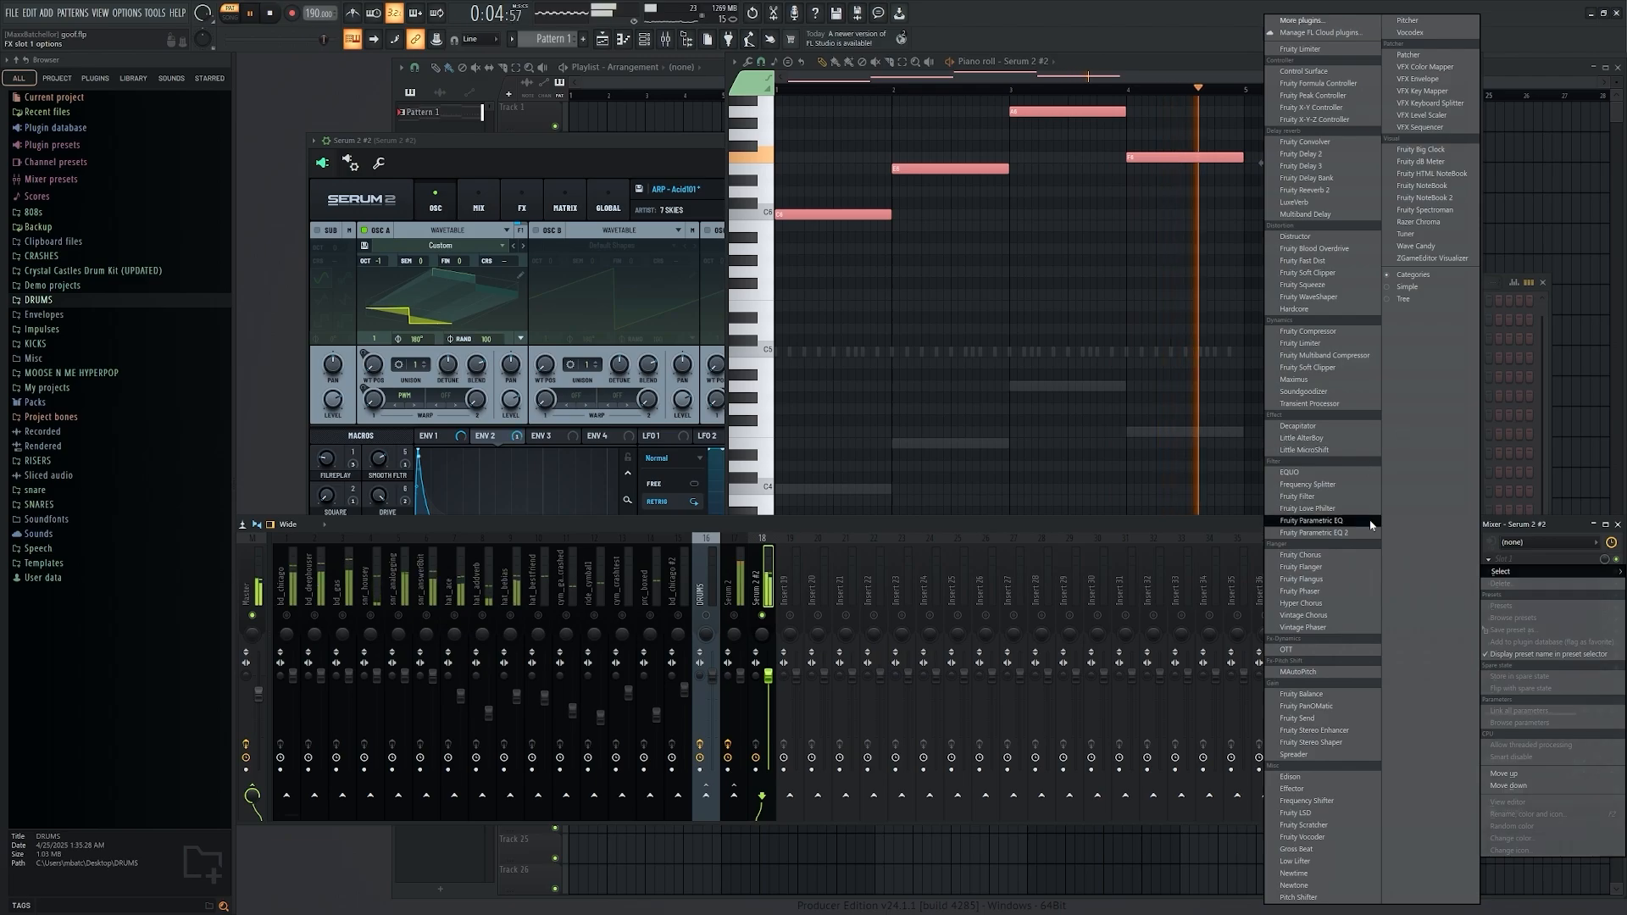
click(1339, 515)
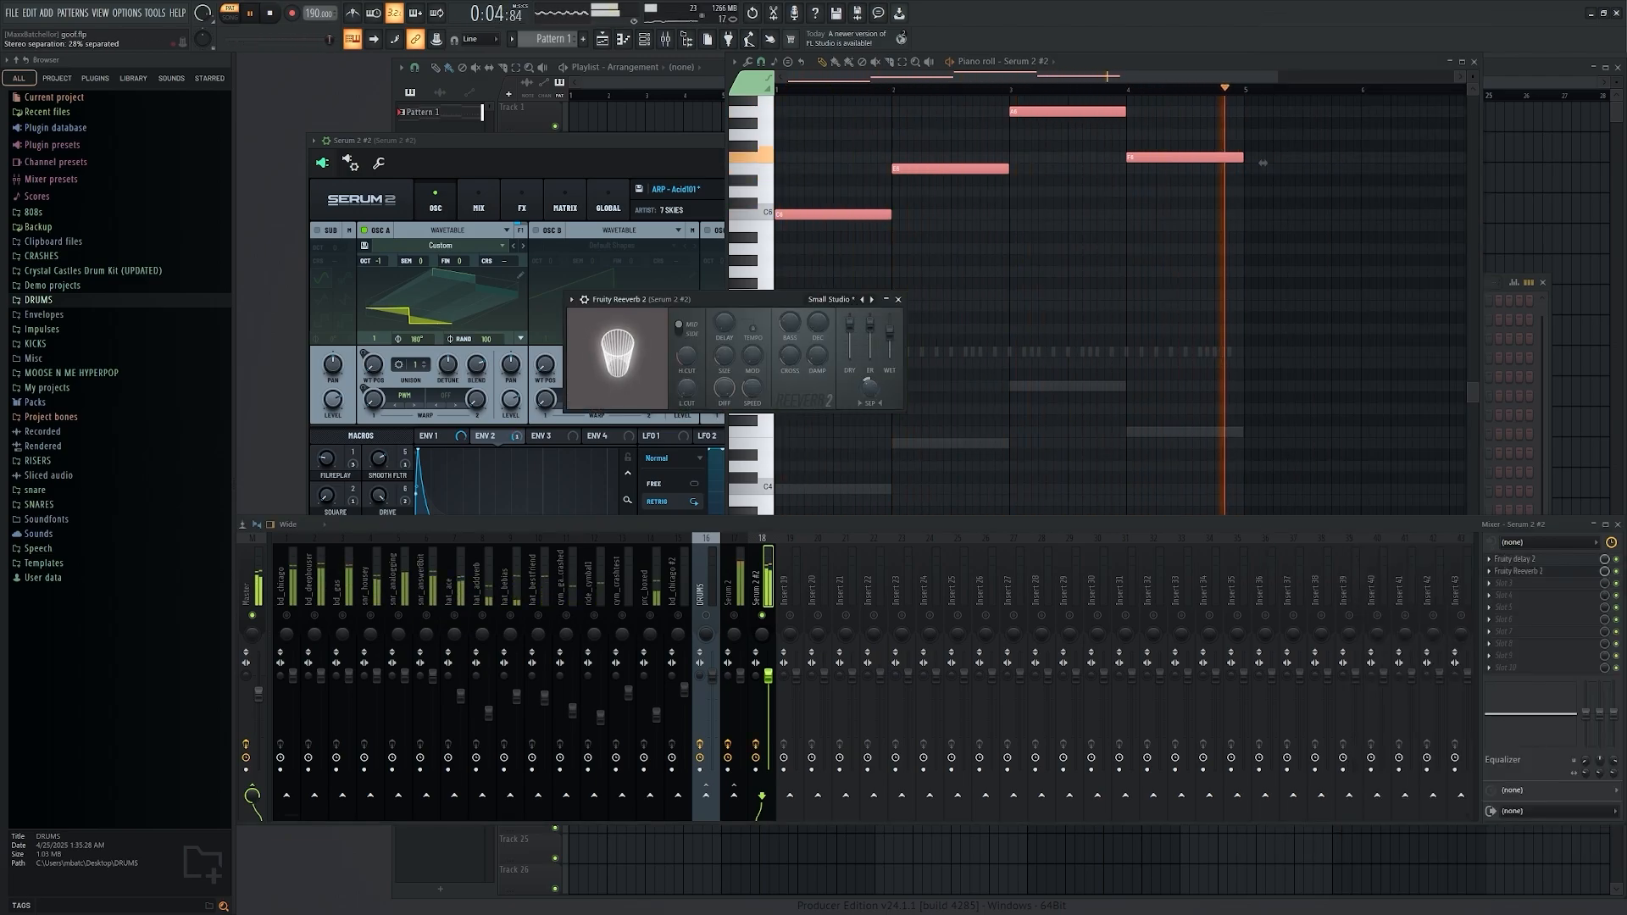
Set the wet level of Fruity Reeverb 2 on the Serum 2 #2 track to about 55%
click(1502, 583)
key(Escape)
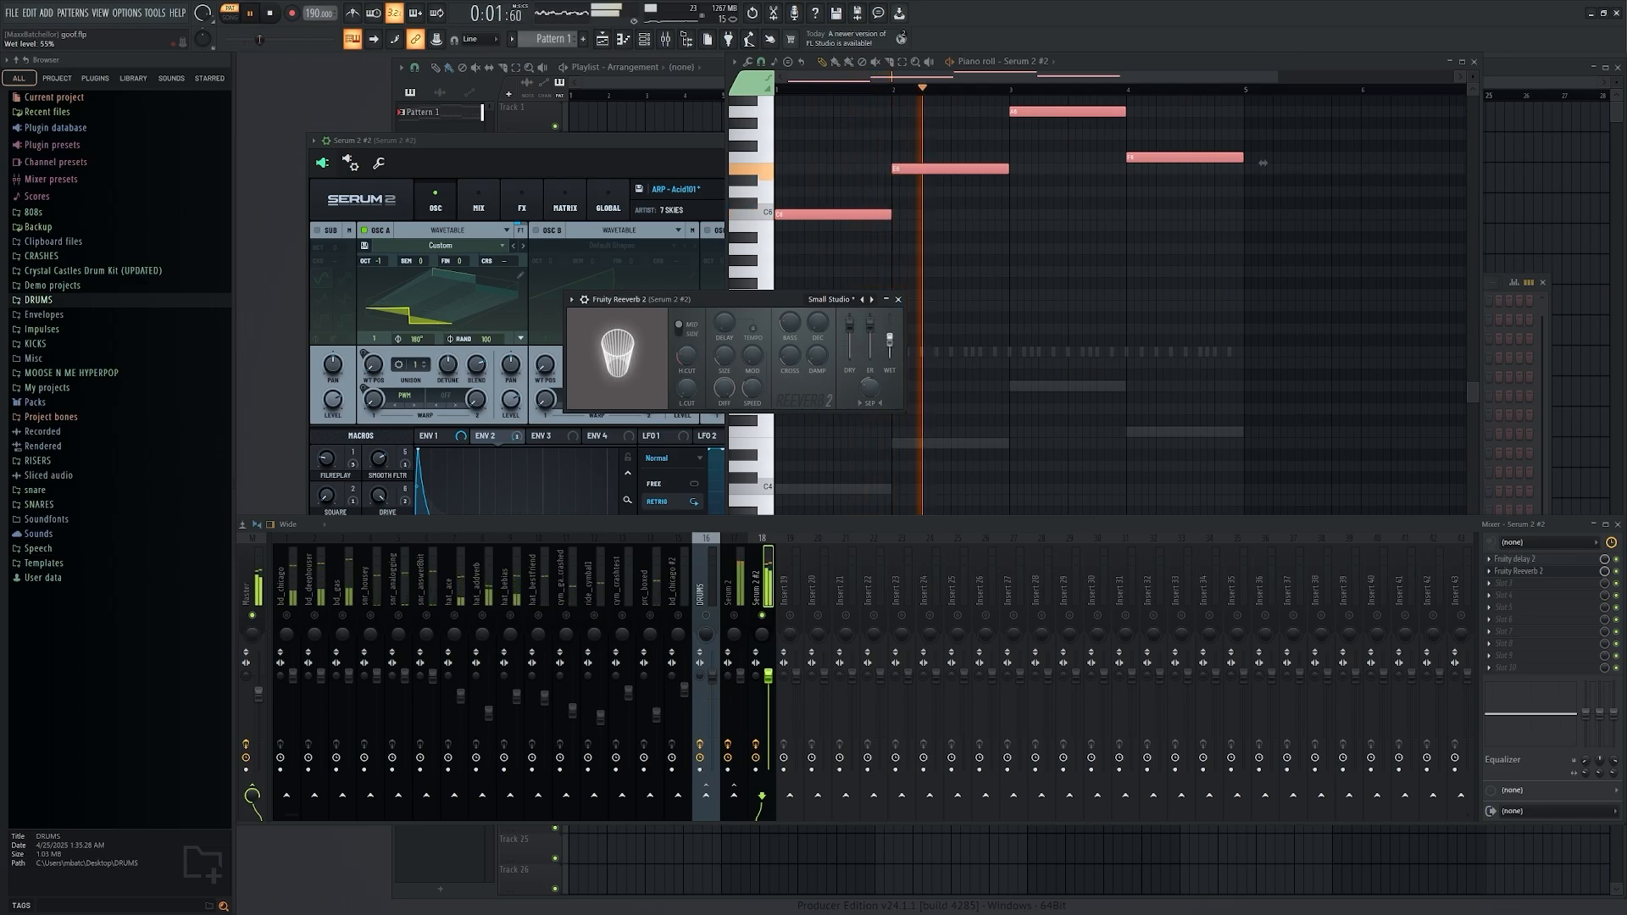
drag(890, 335, 890, 333)
Toggle solo on the Serum 2 #2 mixer track and open its Fruity Delay 2 to compare the sound in the mix
right_click(762, 615)
click(1515, 560)
right_click(762, 615)
right_click(762, 615)
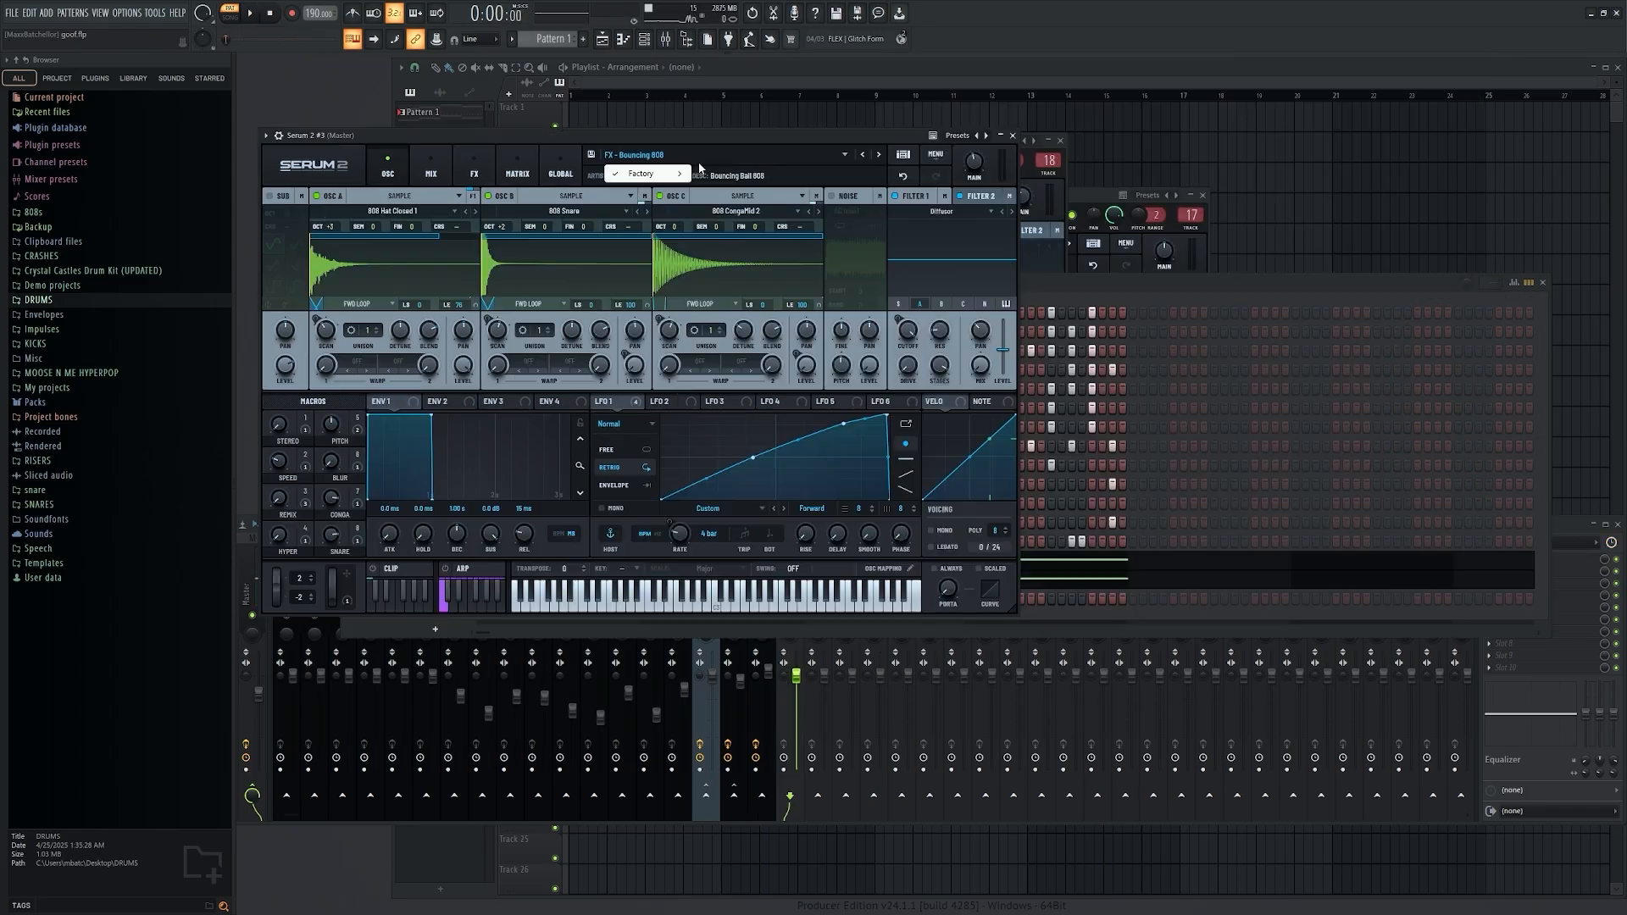
Browse the factory presets of Serum 2 #3 and load a replacement for Bouncing 808
click(728, 155)
click(744, 202)
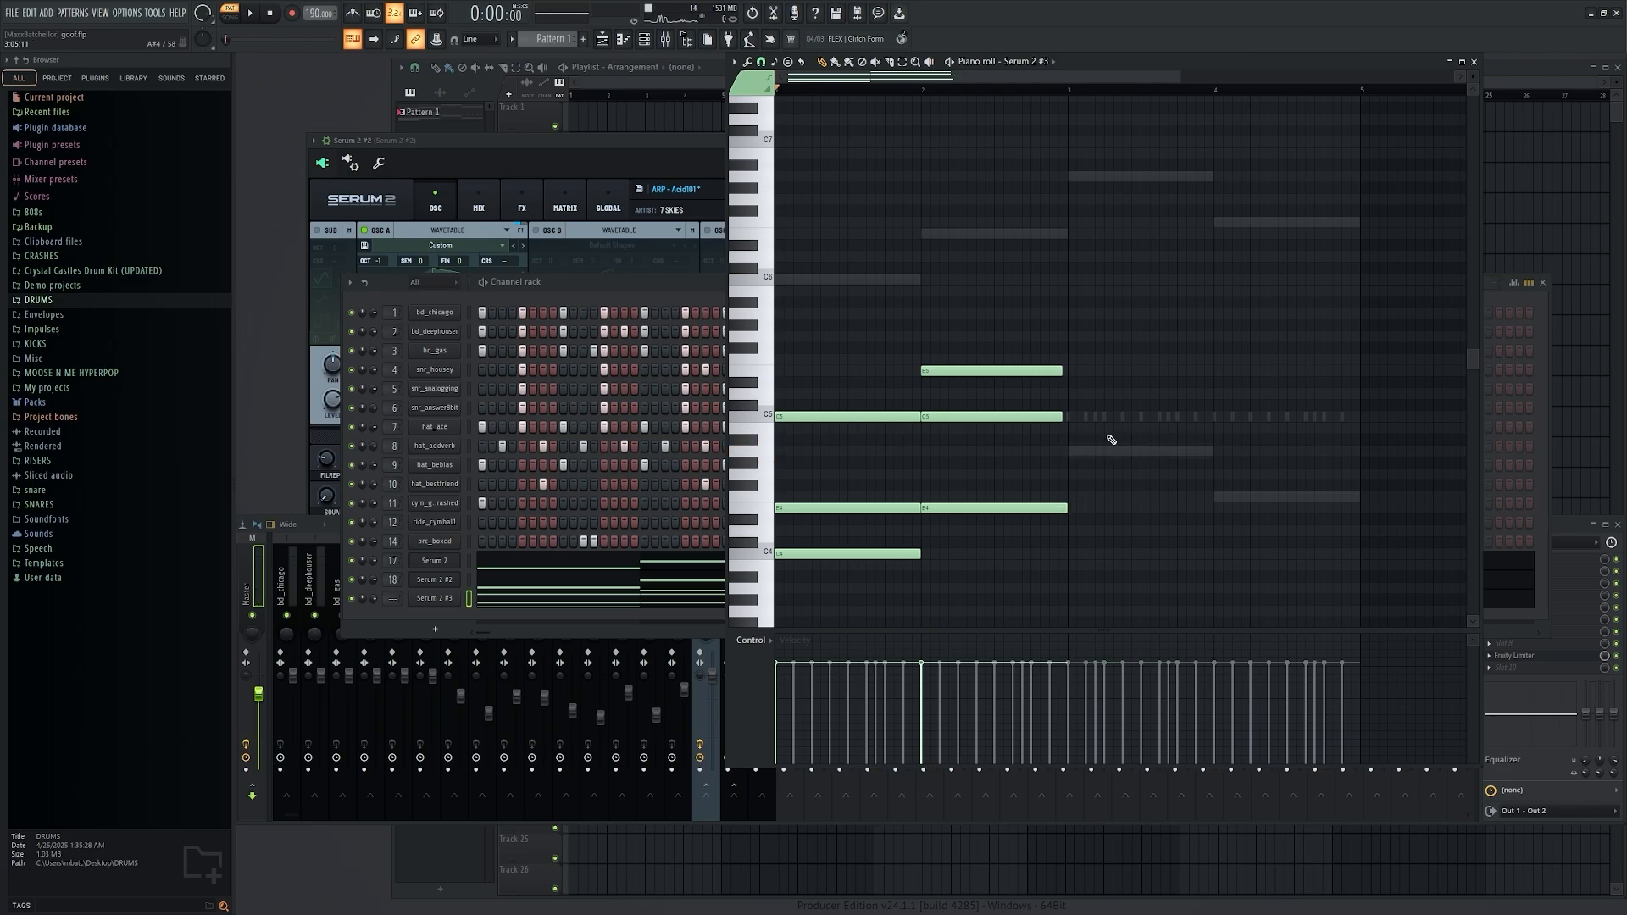
Add one-bar chord notes to the Serum 2 #3 part: A3, A4 and E5 in bar 3, F4 and A4 in bar 4
click(1136, 450)
click(1135, 370)
click(1135, 587)
scroll(1169, 531, down, 1)
click(1288, 462)
click(1327, 416)
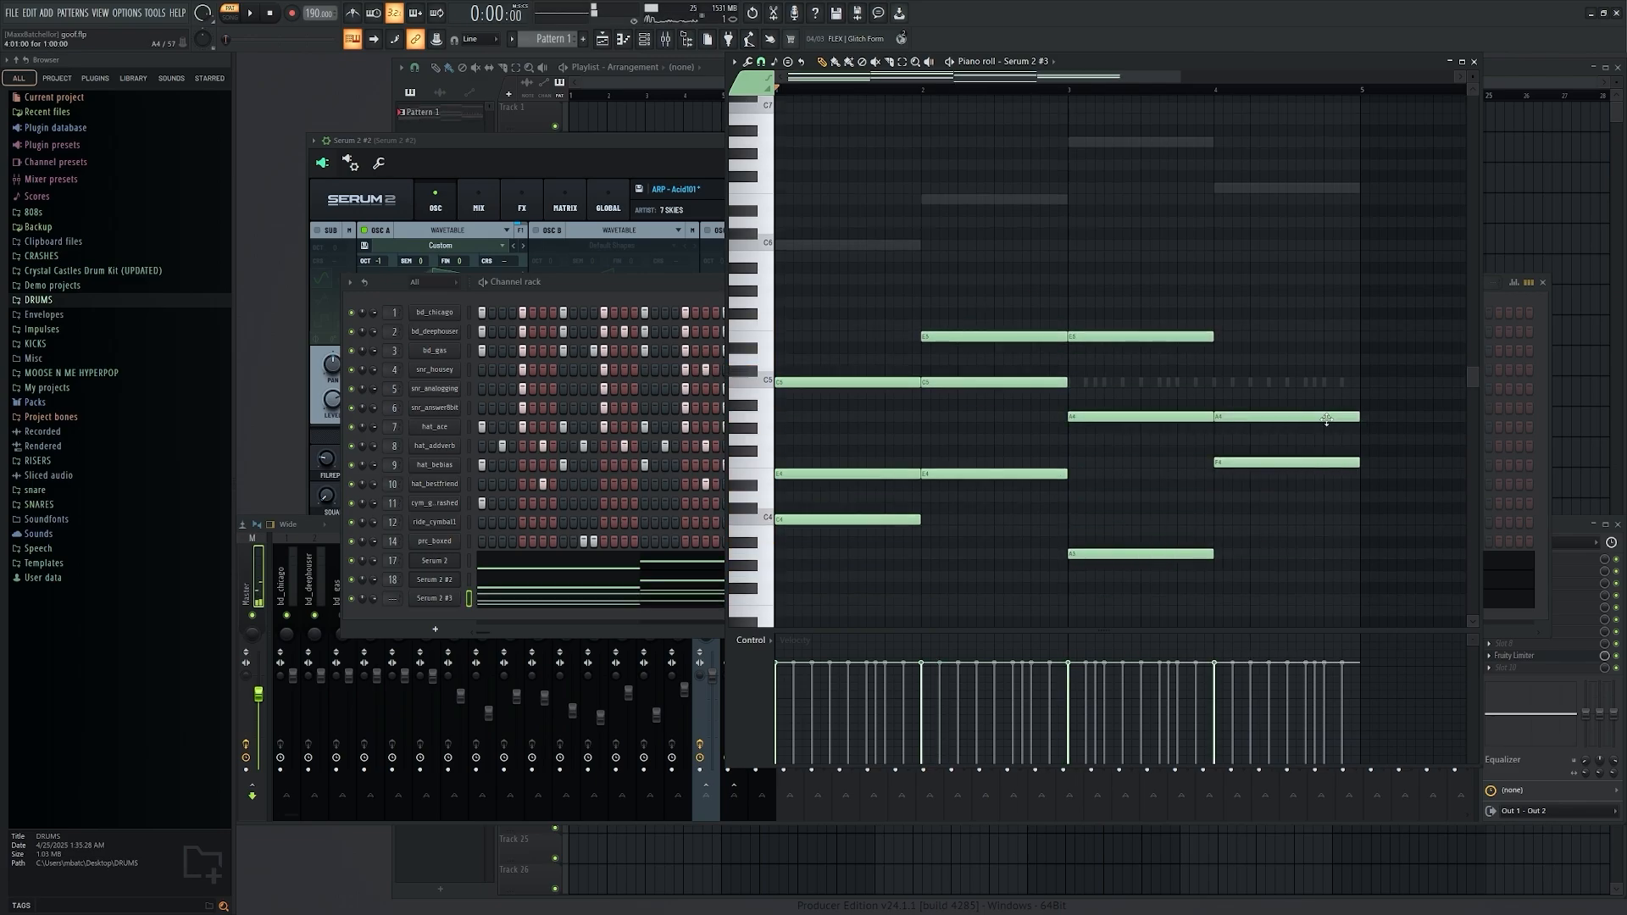
Isolate the Serum 2 #3 channel, open its synth to check the patch during playback, and close the synth
click(375, 603)
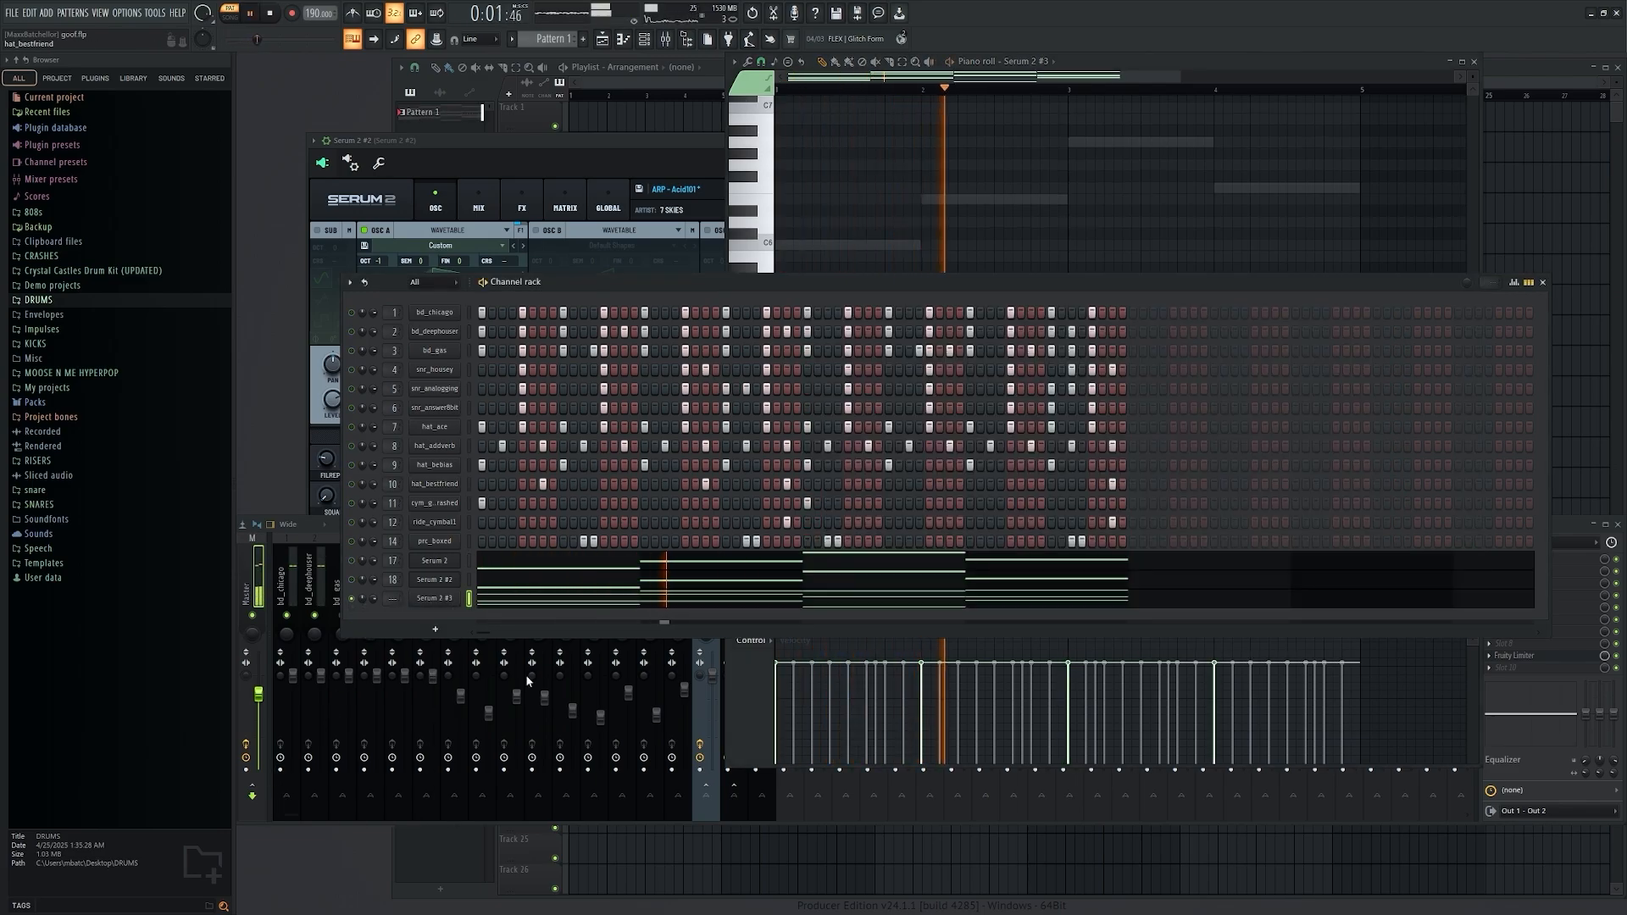
click(419, 598)
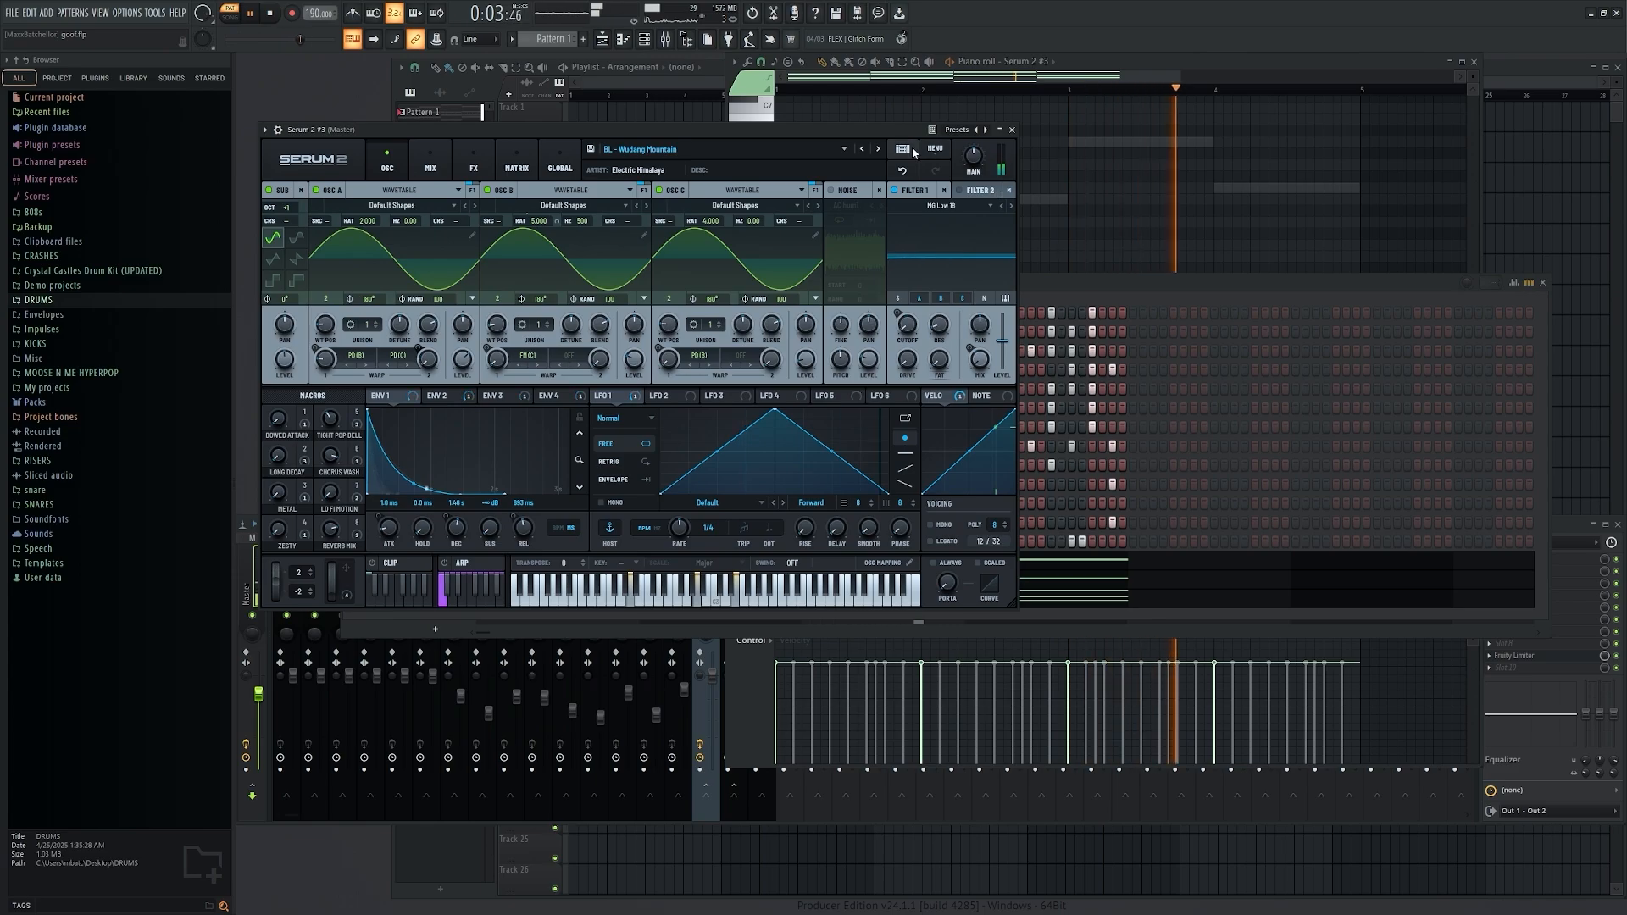
click(1012, 130)
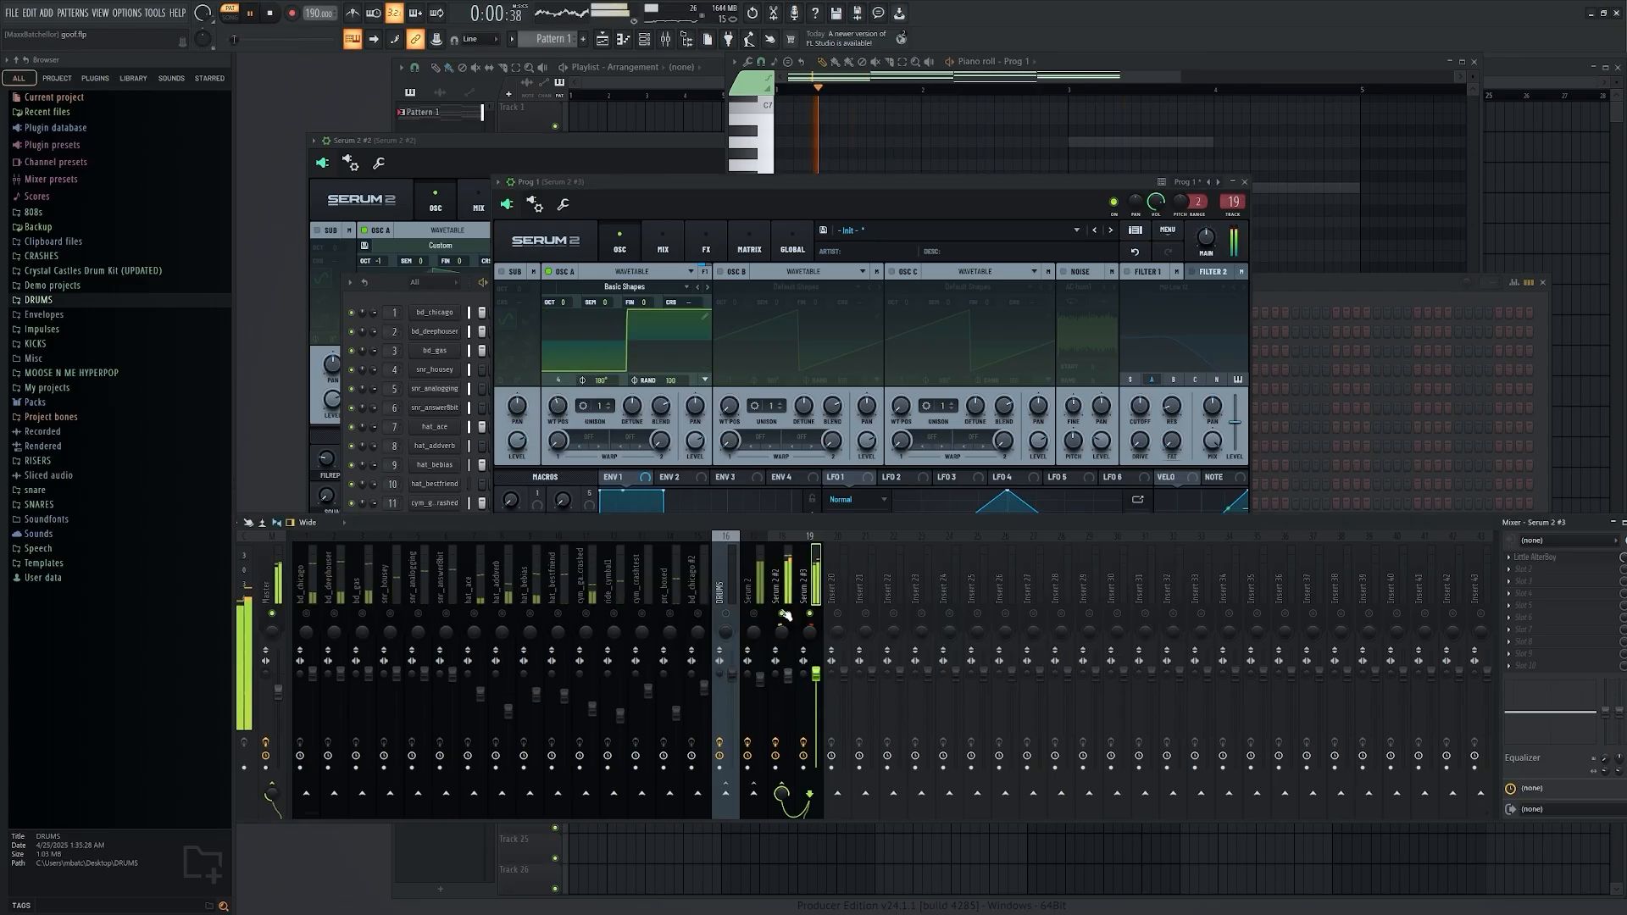
click(734, 579)
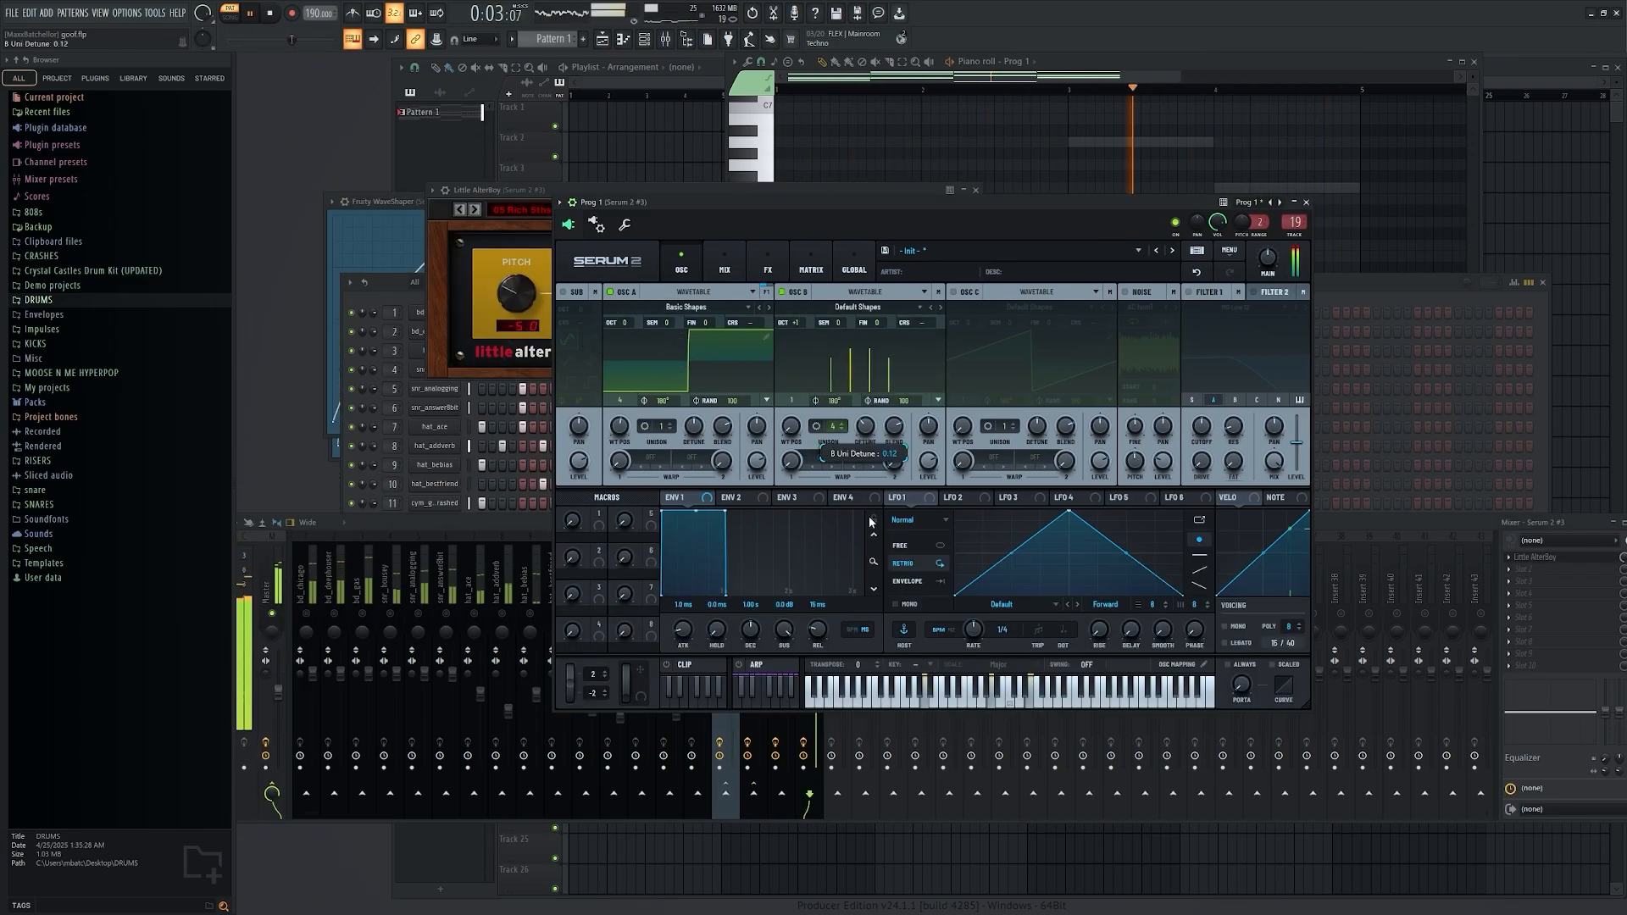
In Serum 2 #3, give oscillator A two unison voices and enable oscillator C and the sub oscillator
drag(693, 426, 697, 463)
click(952, 291)
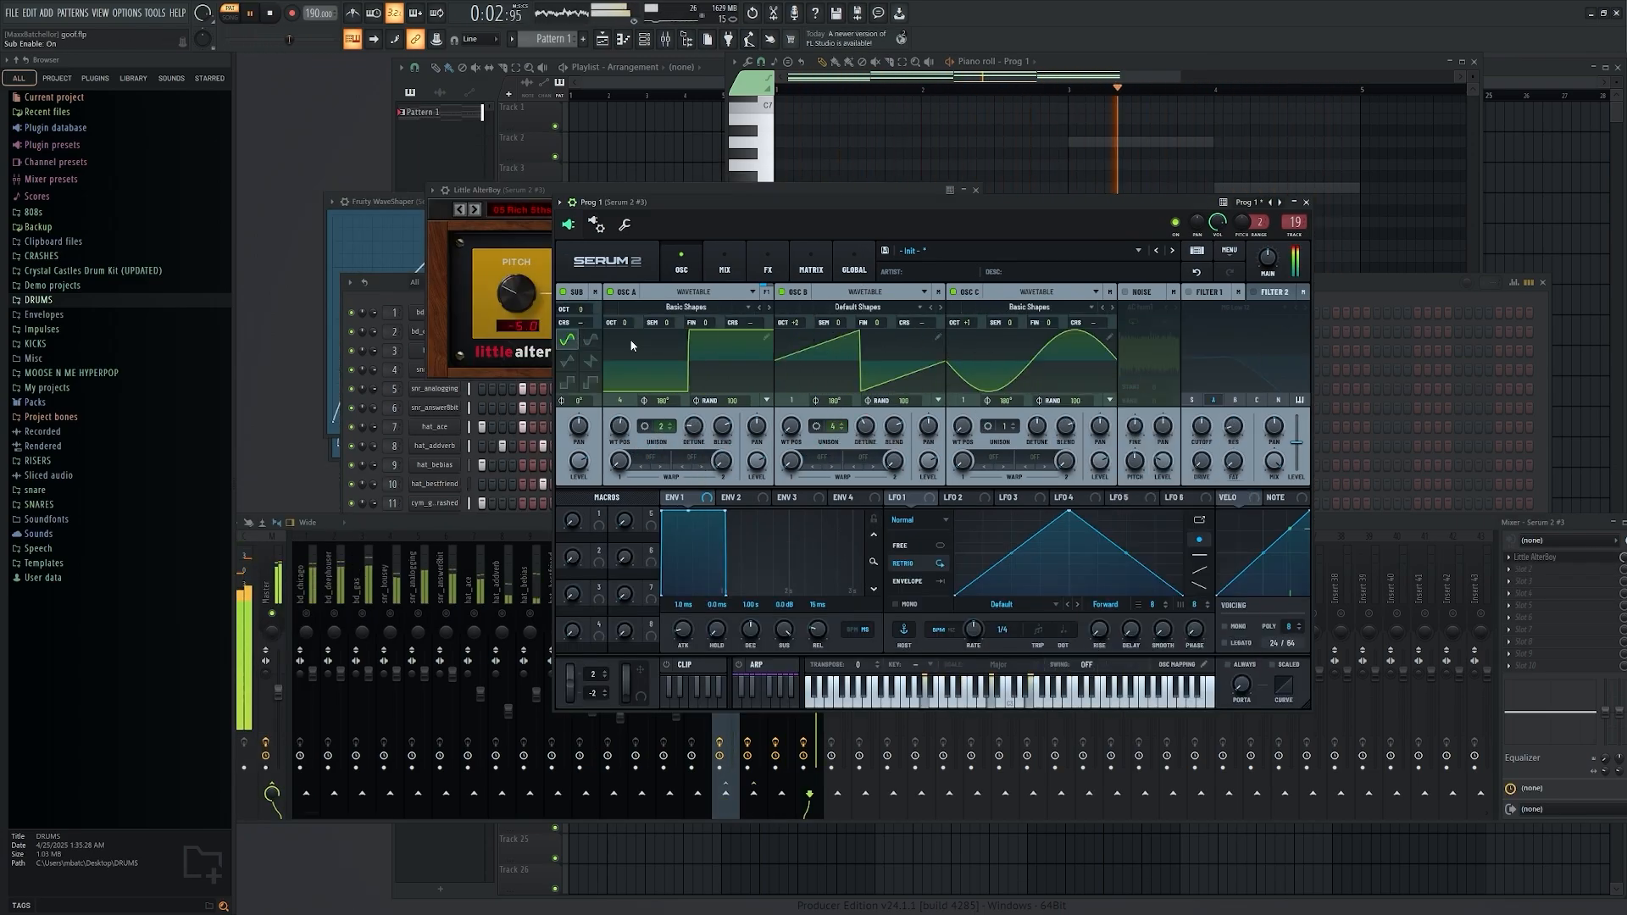
click(725, 265)
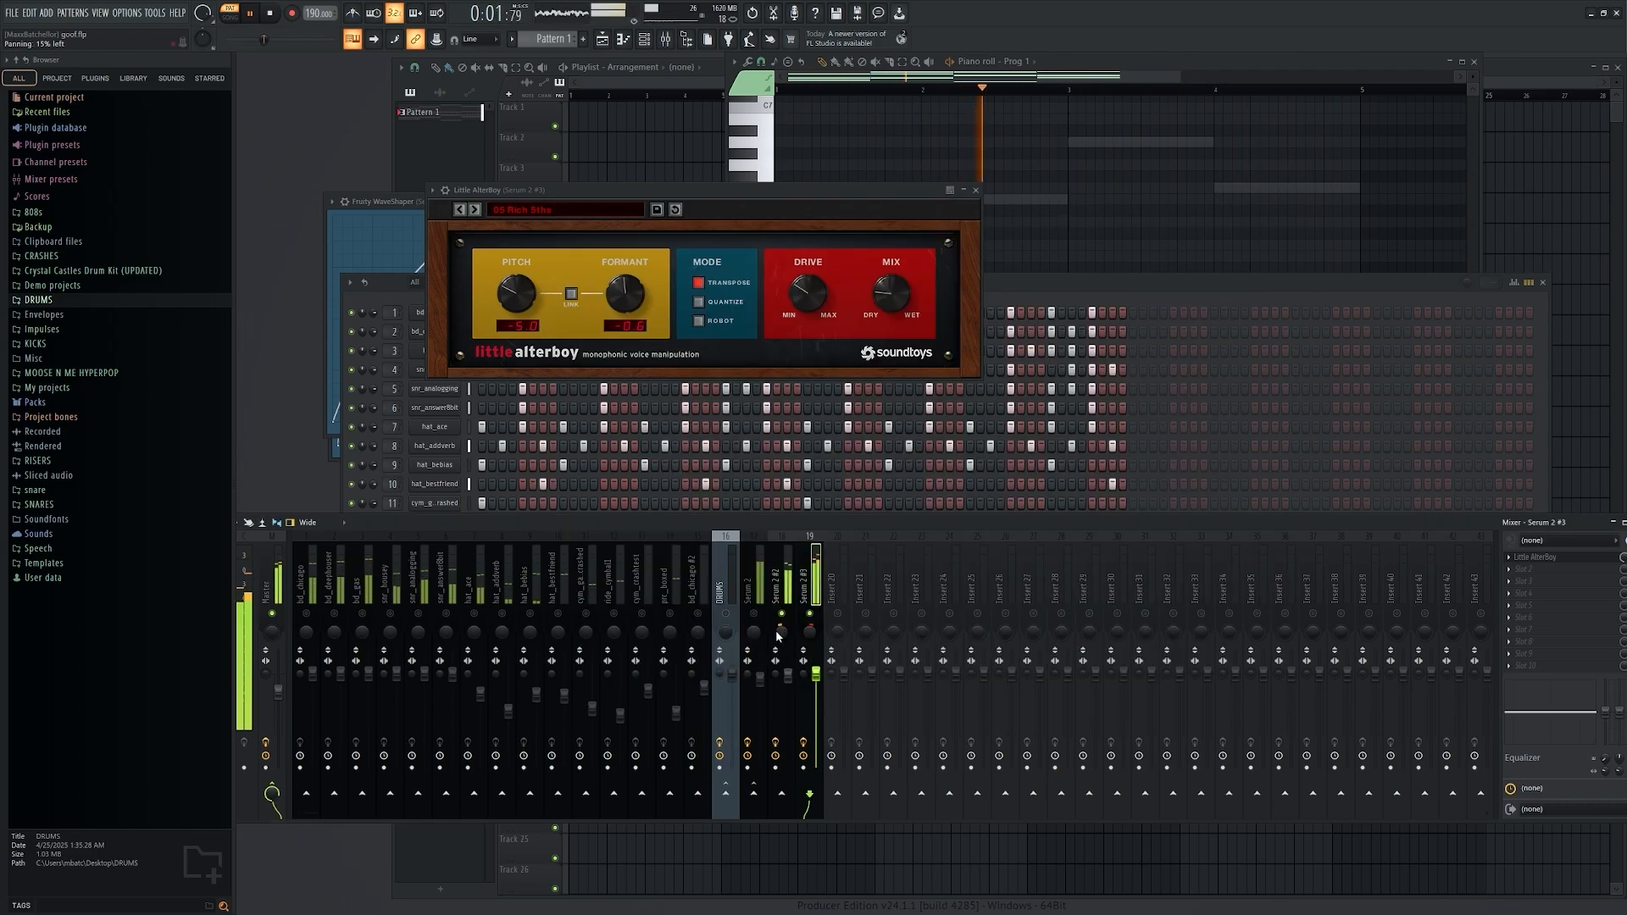
Close Little AlterBoy on the Serum 2 #3 mixer track and audition the synth's oscillator C with oscillators A and B off
click(1522, 568)
mouse_move(1322, 202)
click(924, 356)
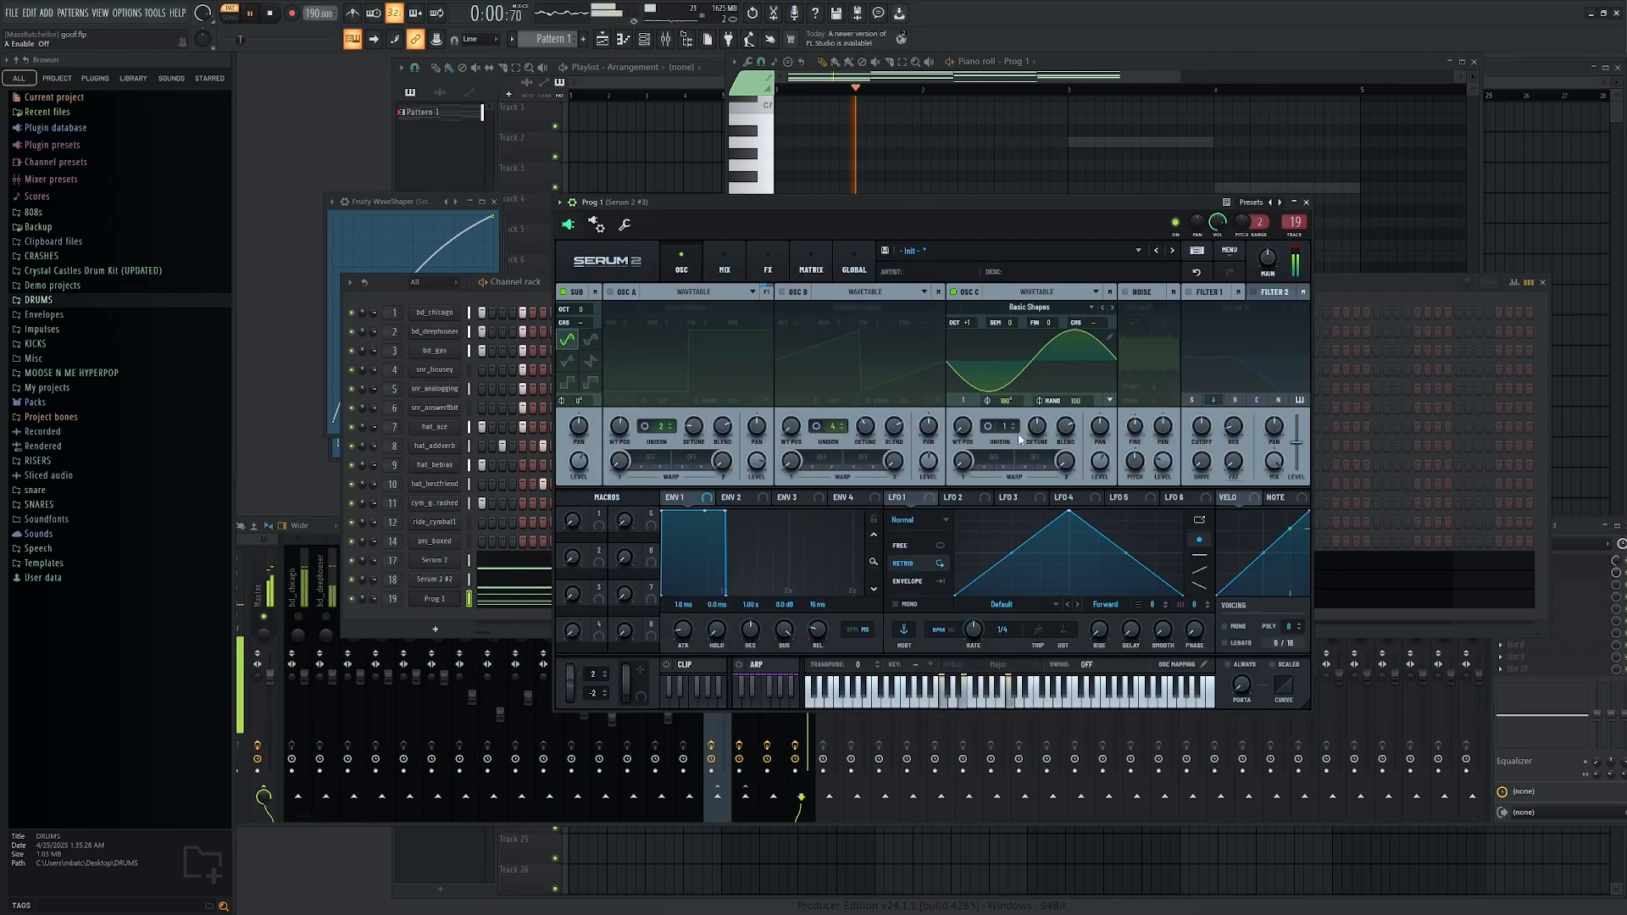
In Serum 2 #3, set oscillator C to 16 unison voices and enable Filter 1 with an adjusted cutoff and 31% resonance
key(space)
click(1188, 292)
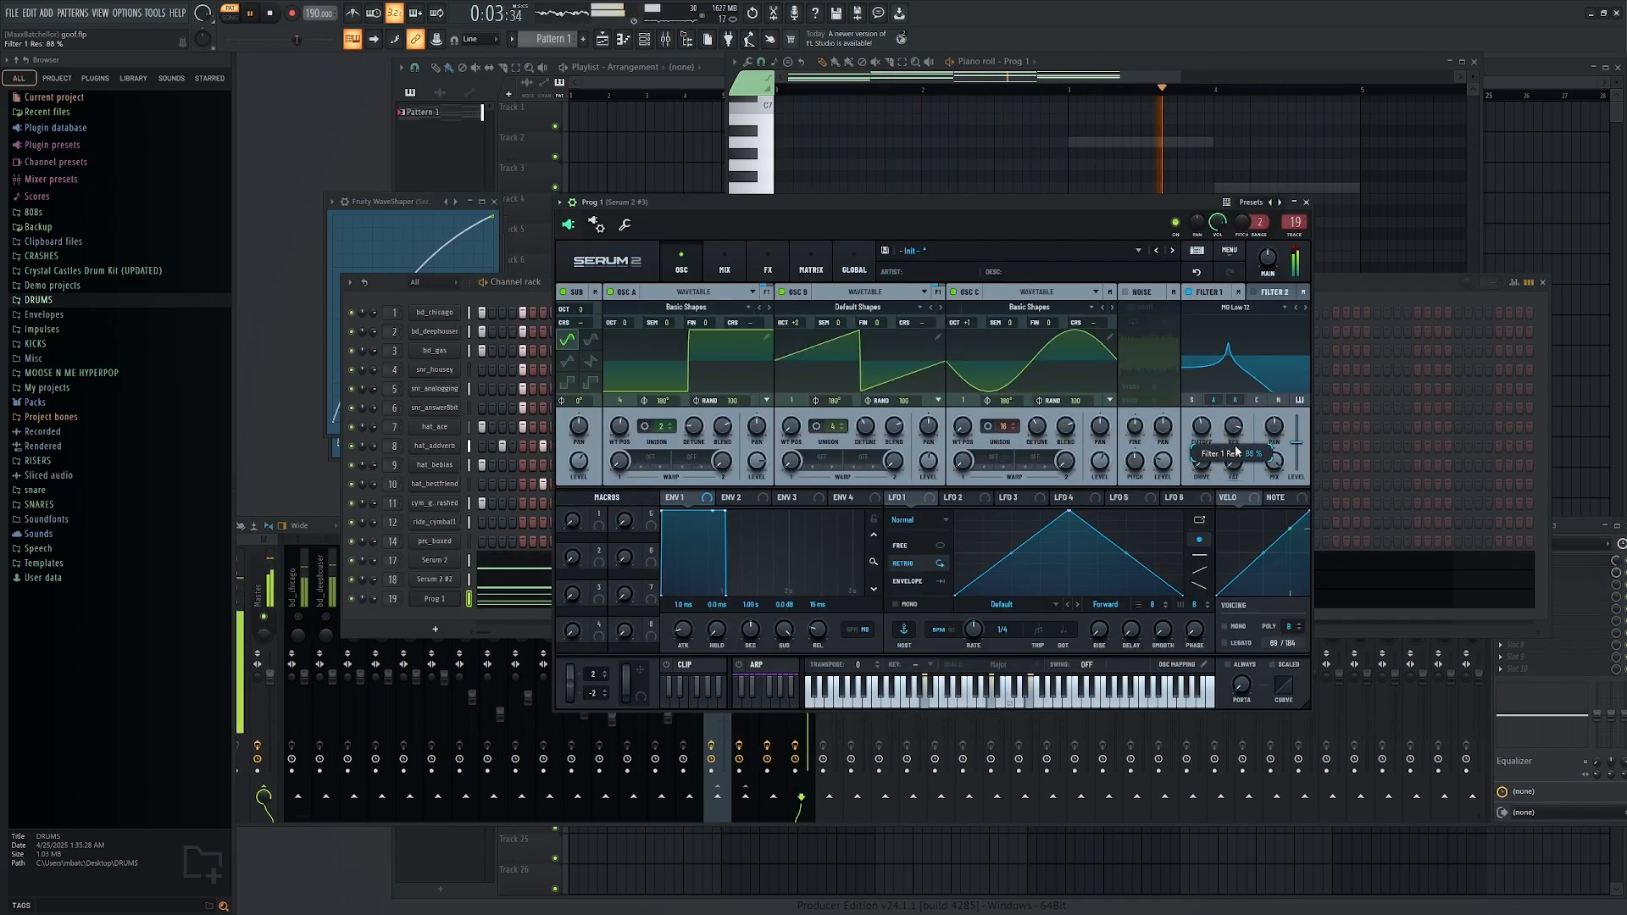
drag(1297, 443, 1304, 507)
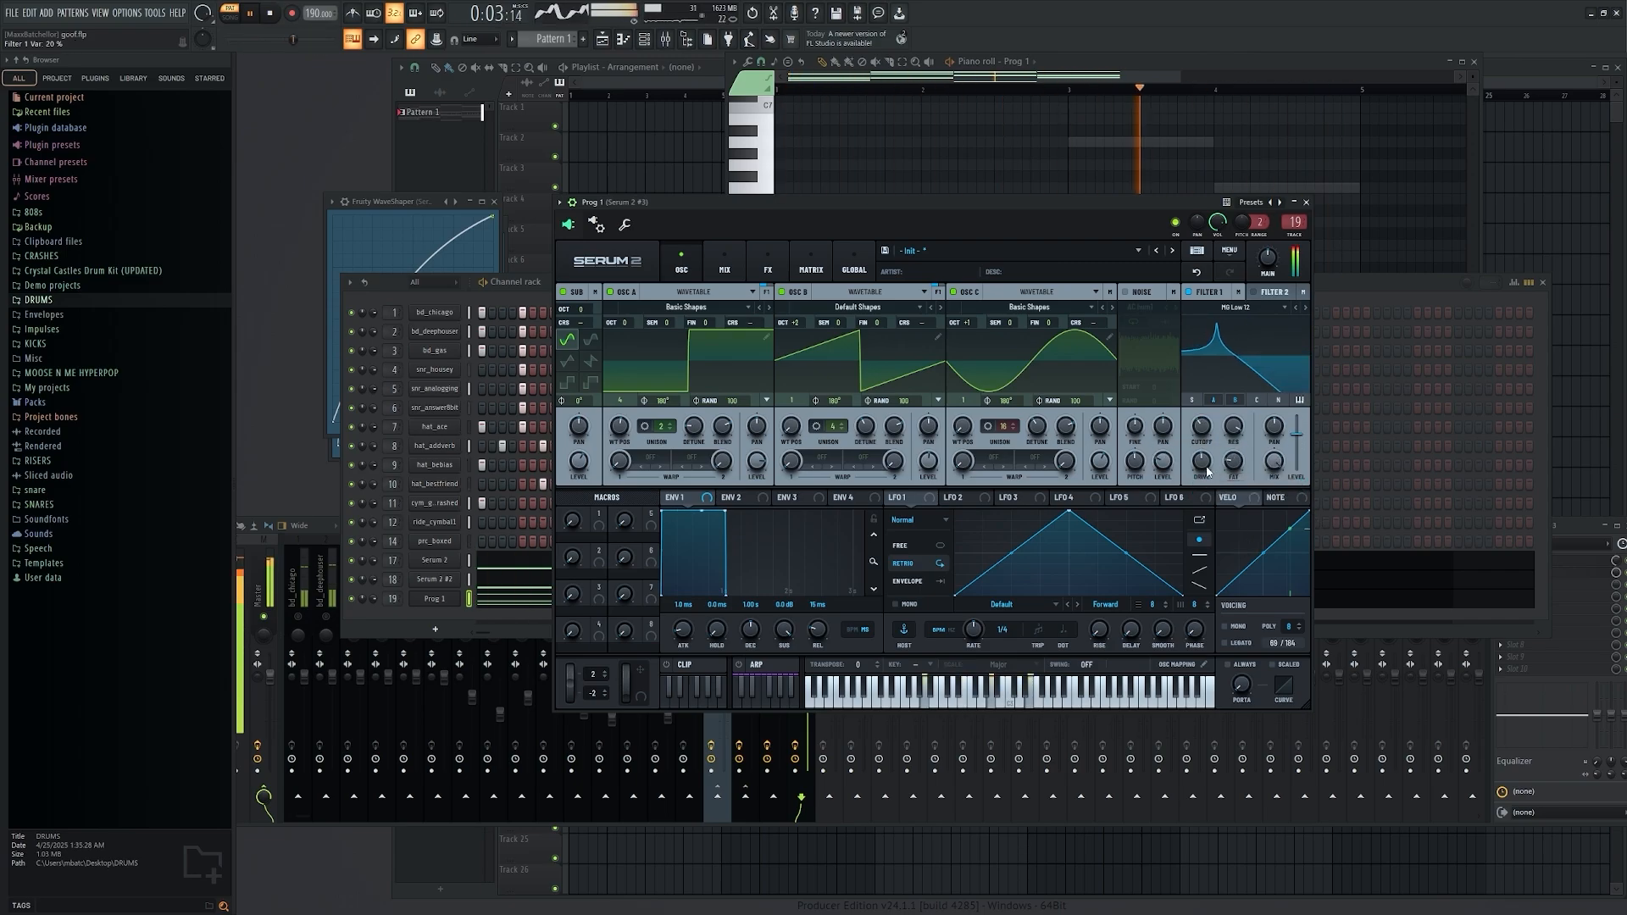
drag(1234, 426, 1235, 403)
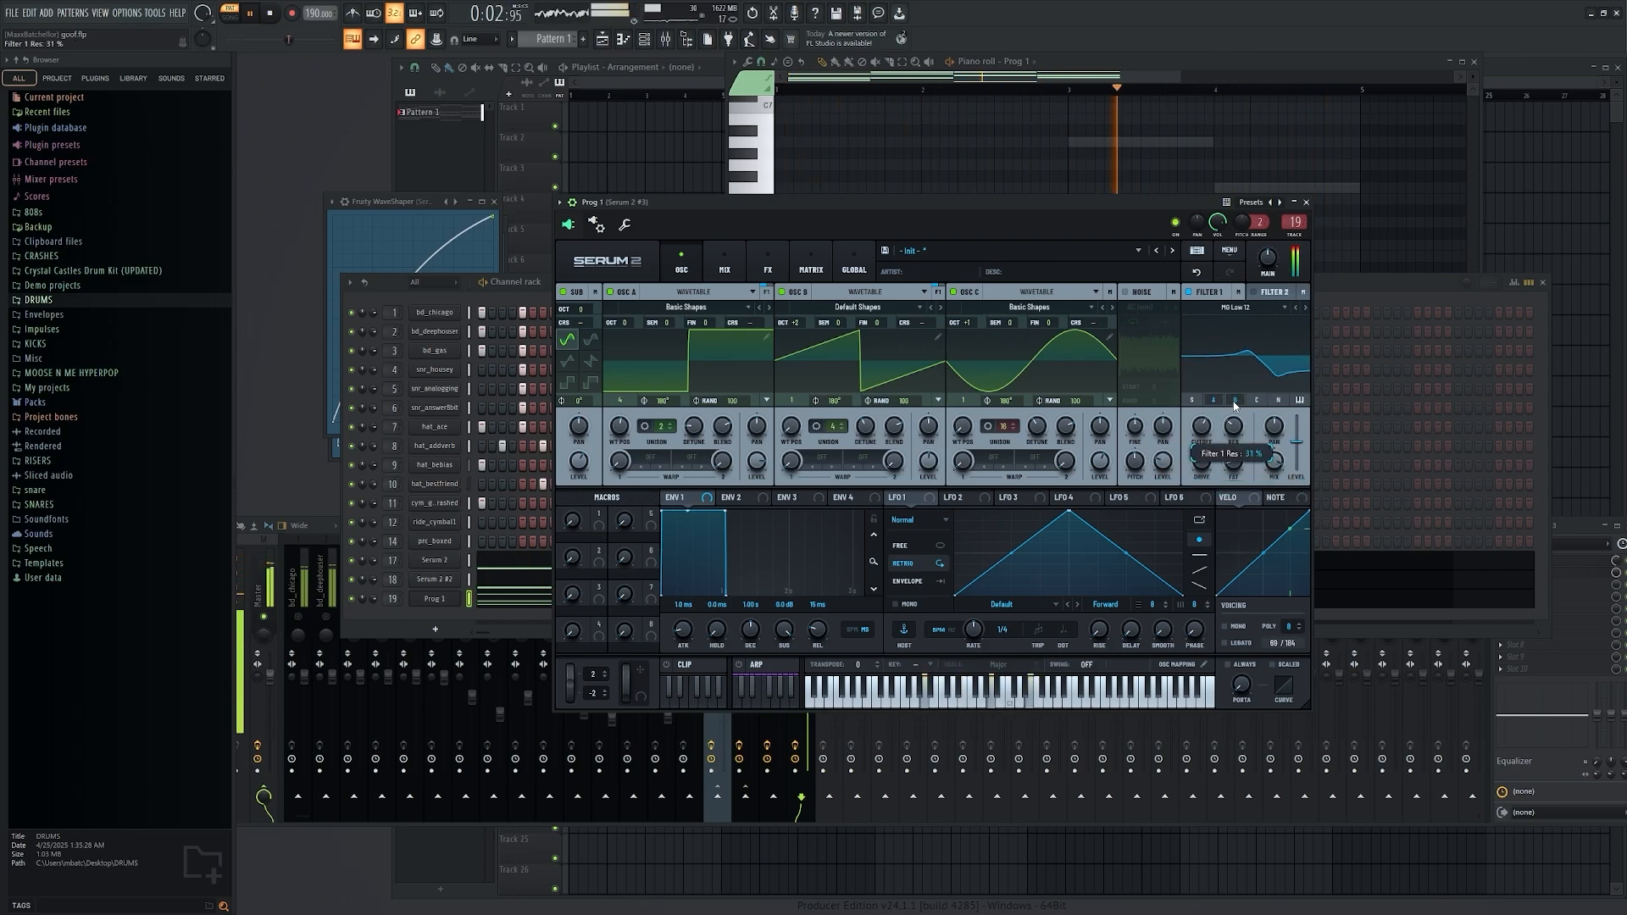
key(Escape)
key(Escape)
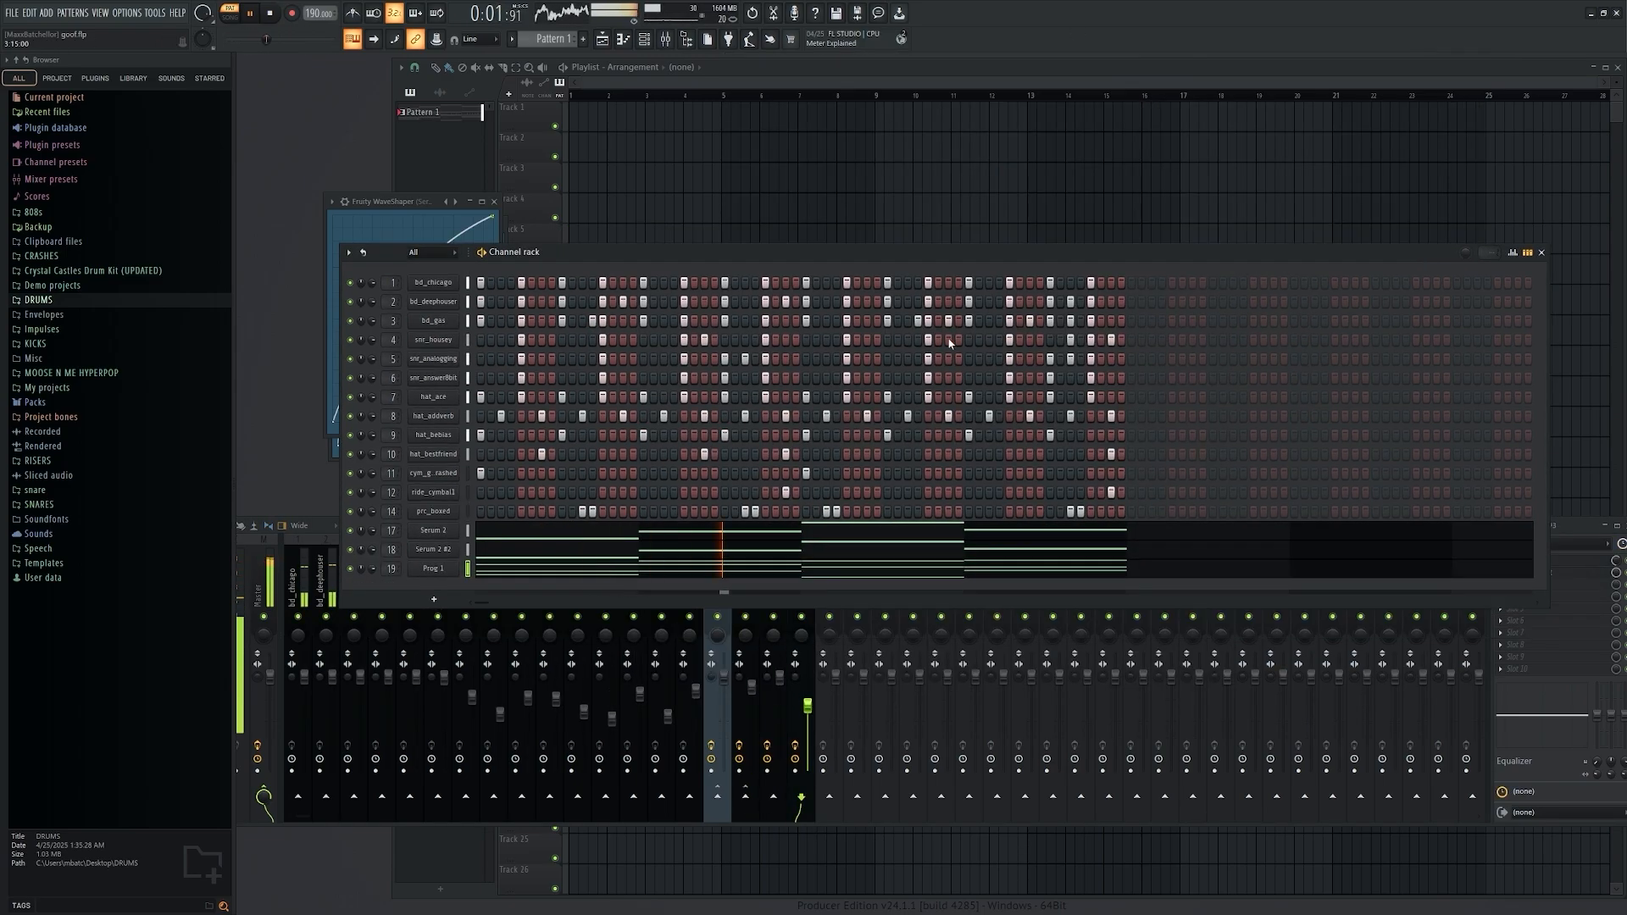
Split Pattern 1 by channel across the playlist tracks and open the Prog 1 pattern in the piano roll
click(719, 599)
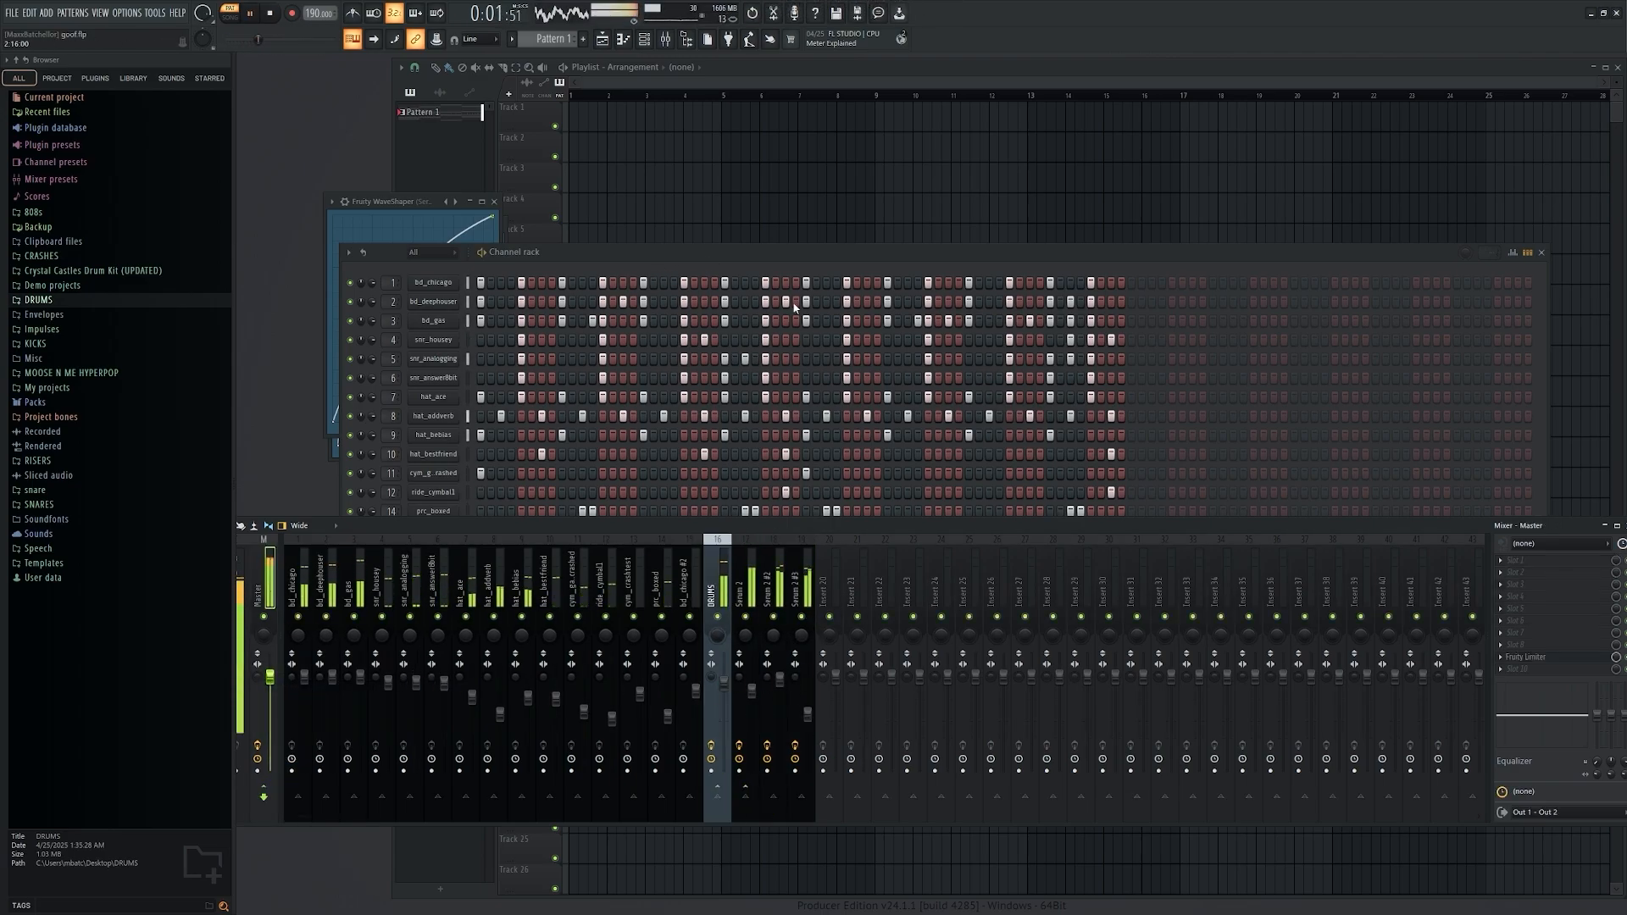
click(696, 252)
click(284, 757)
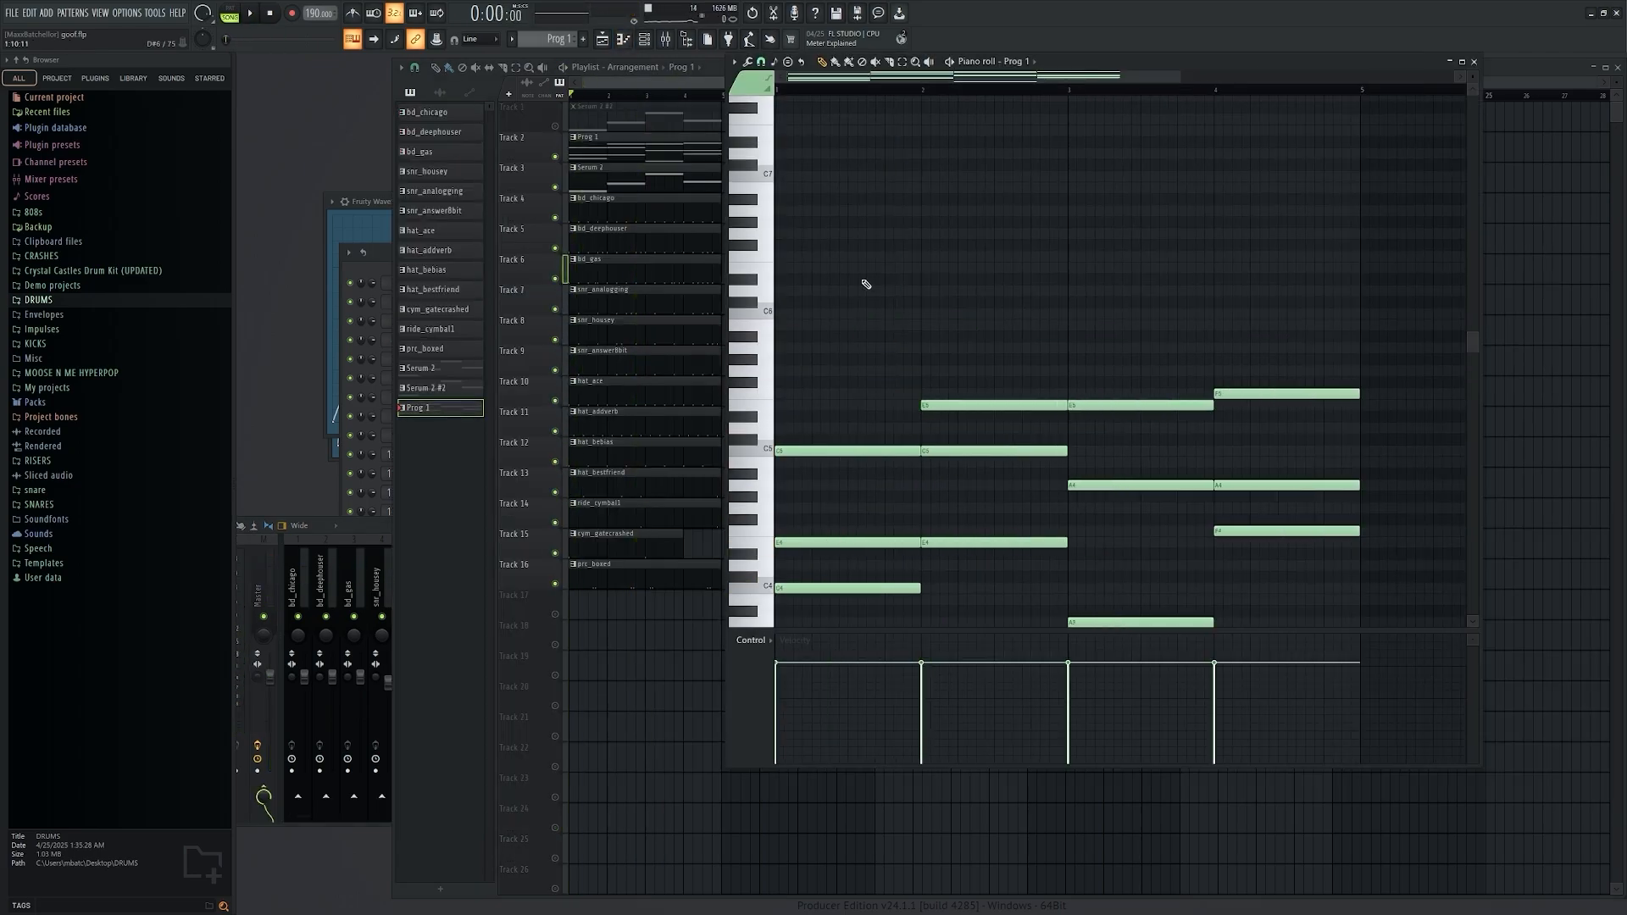
scroll(866, 284, down, 2)
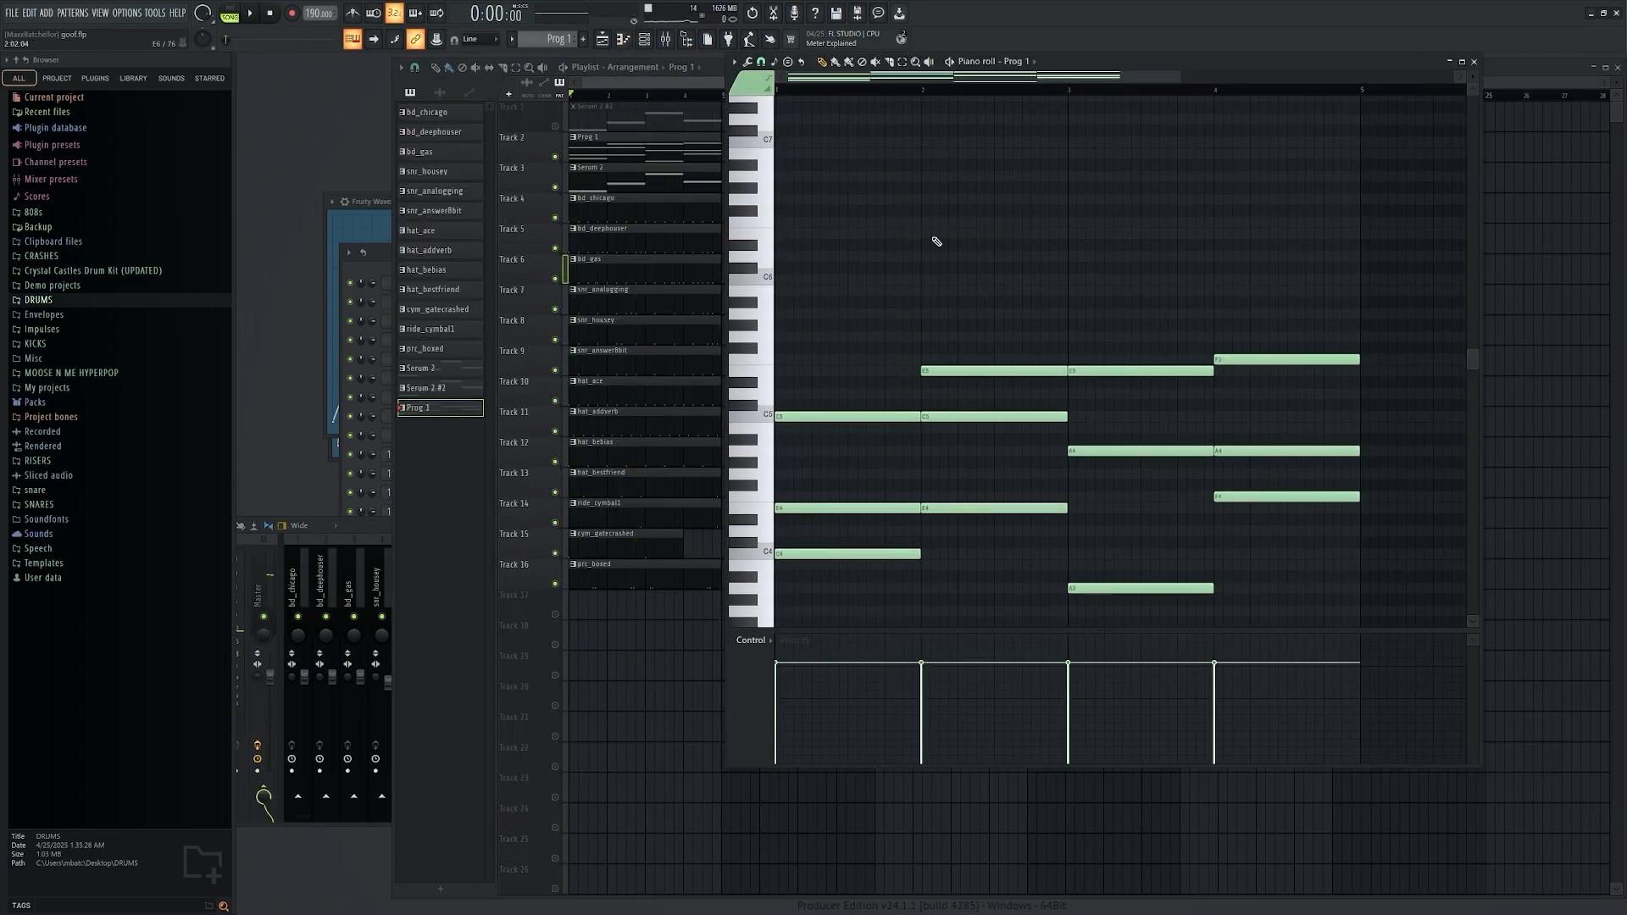
Clone the Prog 1 channel and write a sparse four-bar melody between F5 and F6 for the copy
drag(864, 257, 991, 256)
key(space)
click(860, 279)
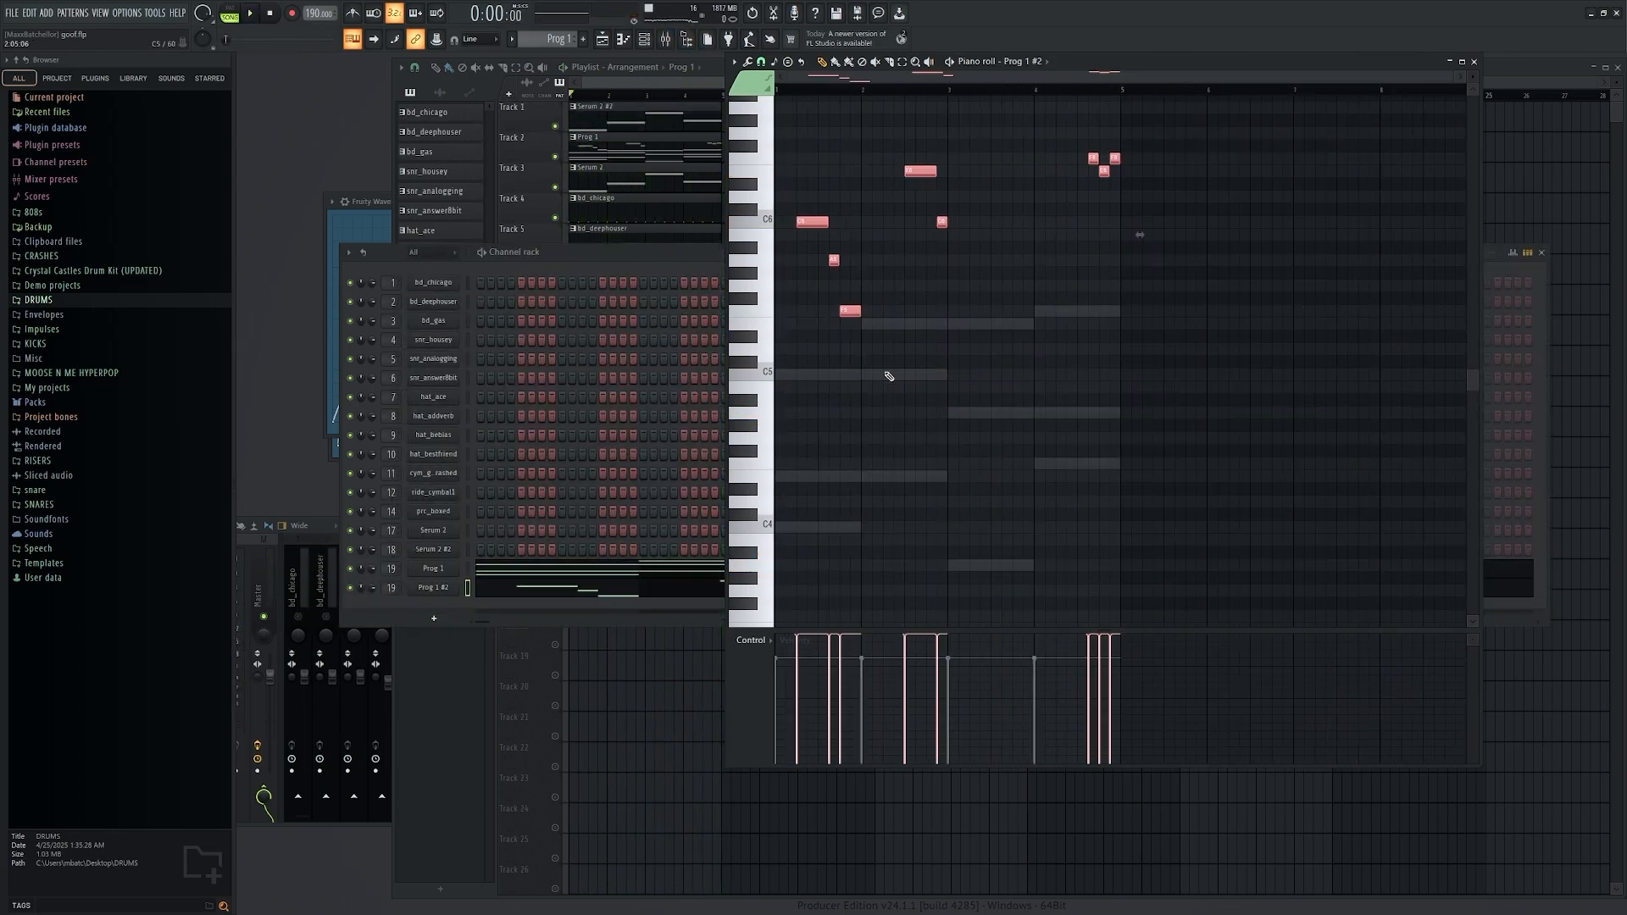
key(ctrl+d)
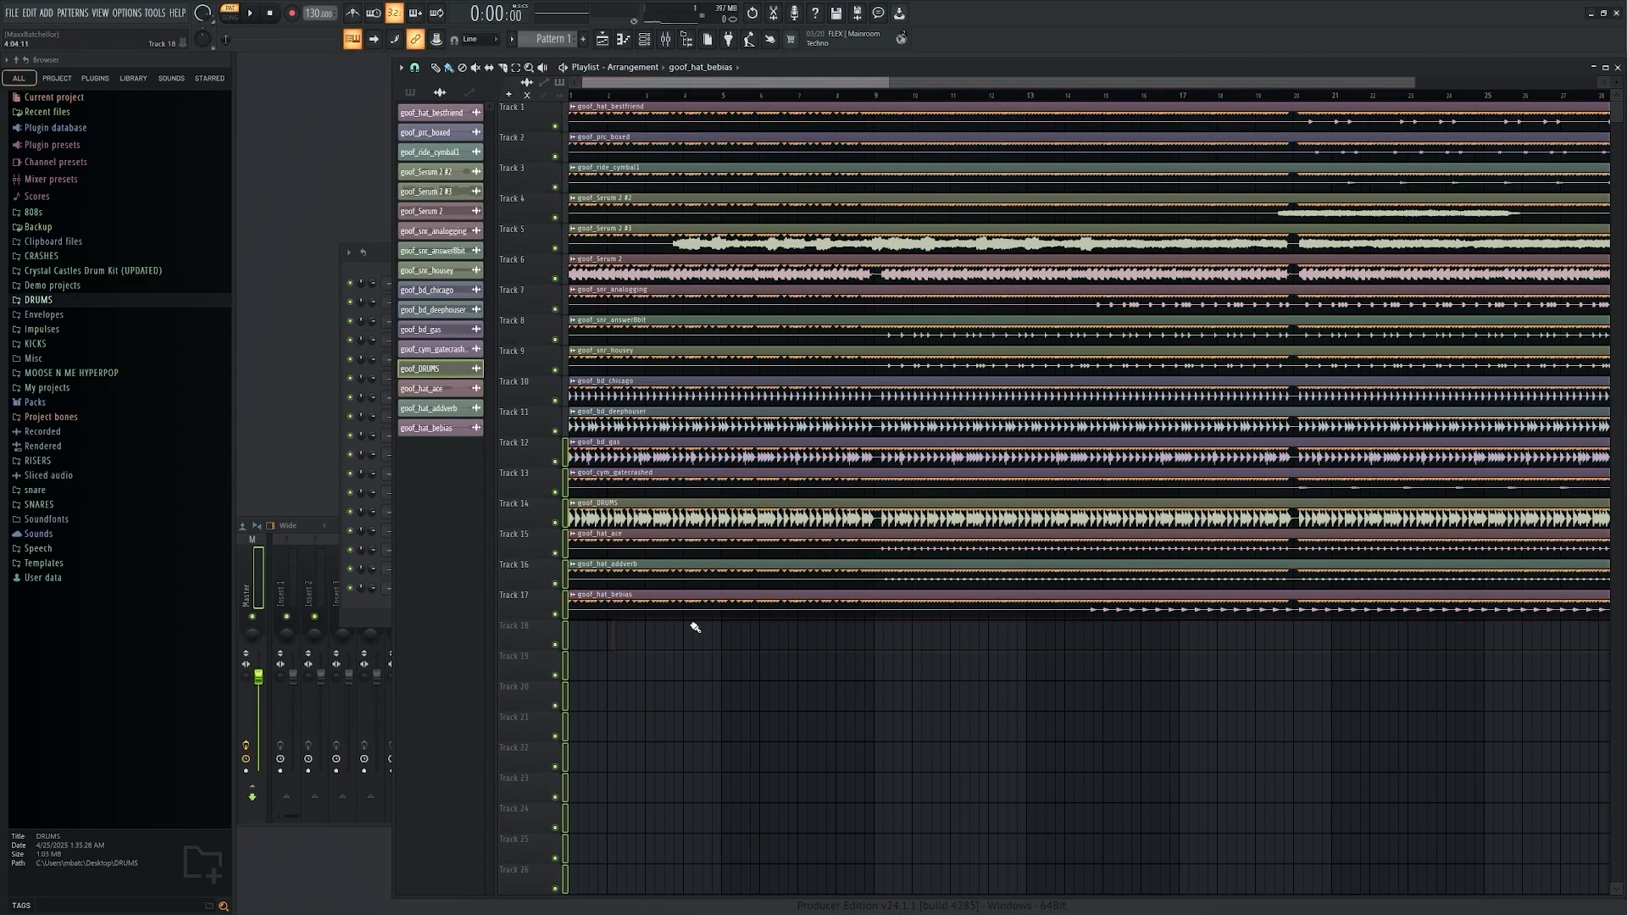
Save the stem project as goofo.flp and arrange the stems into spaced synth, kick, snare, hat and percussion track groups
key(ctrl+s)
key(Escape)
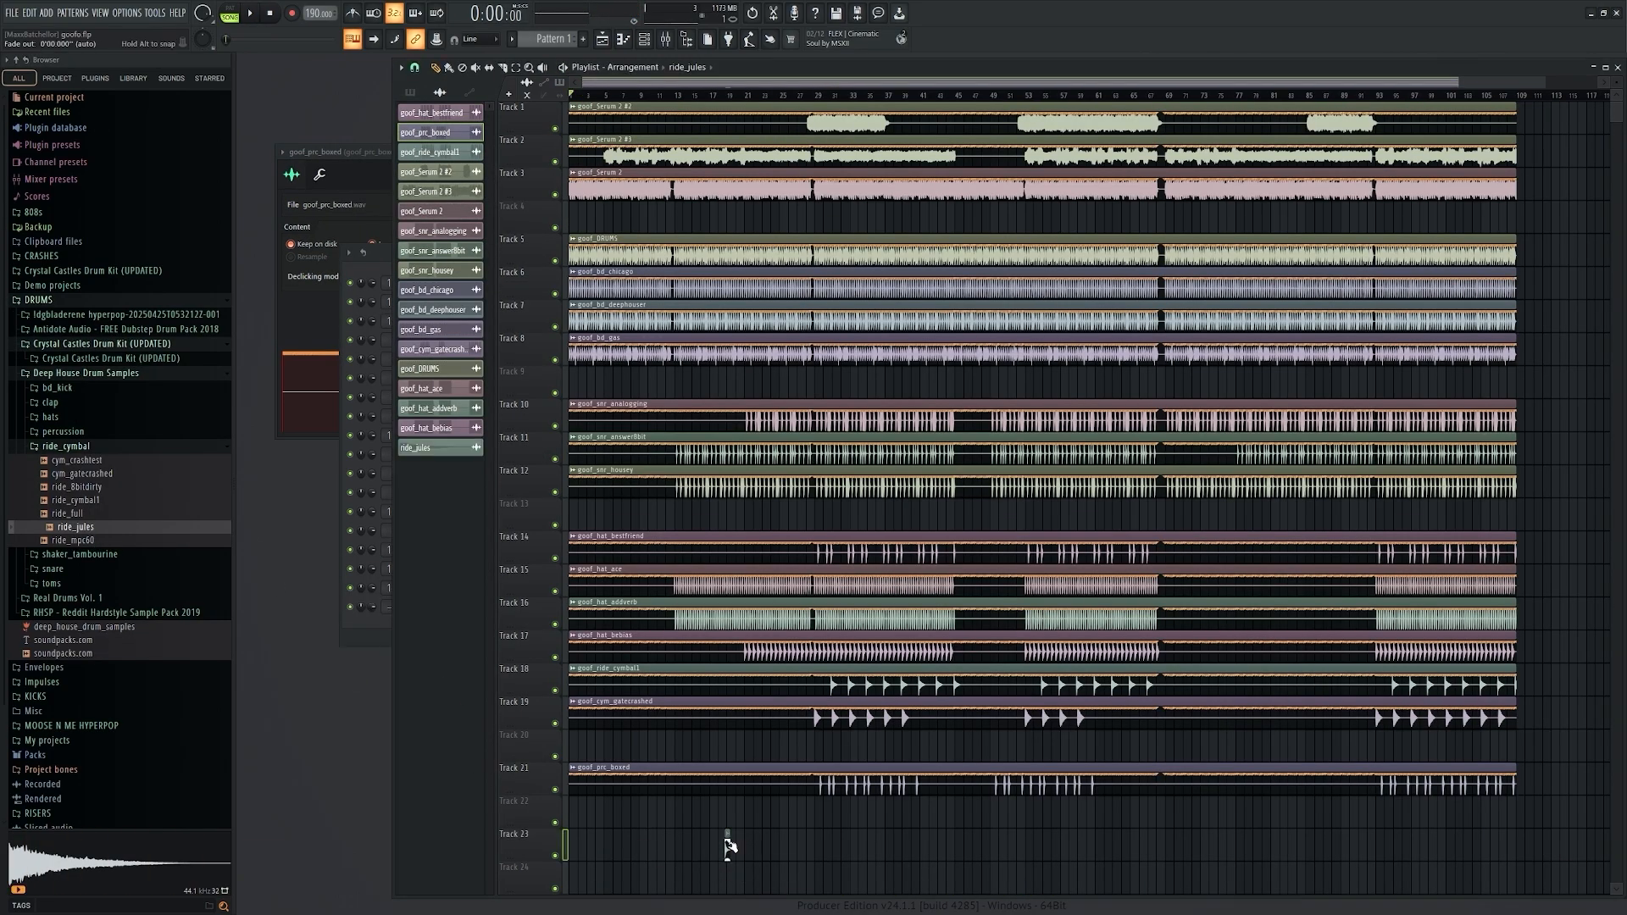
Place the ride_jules sample on Track 23, solo that track, and reverse the sample
scroll(729, 846, up, 5)
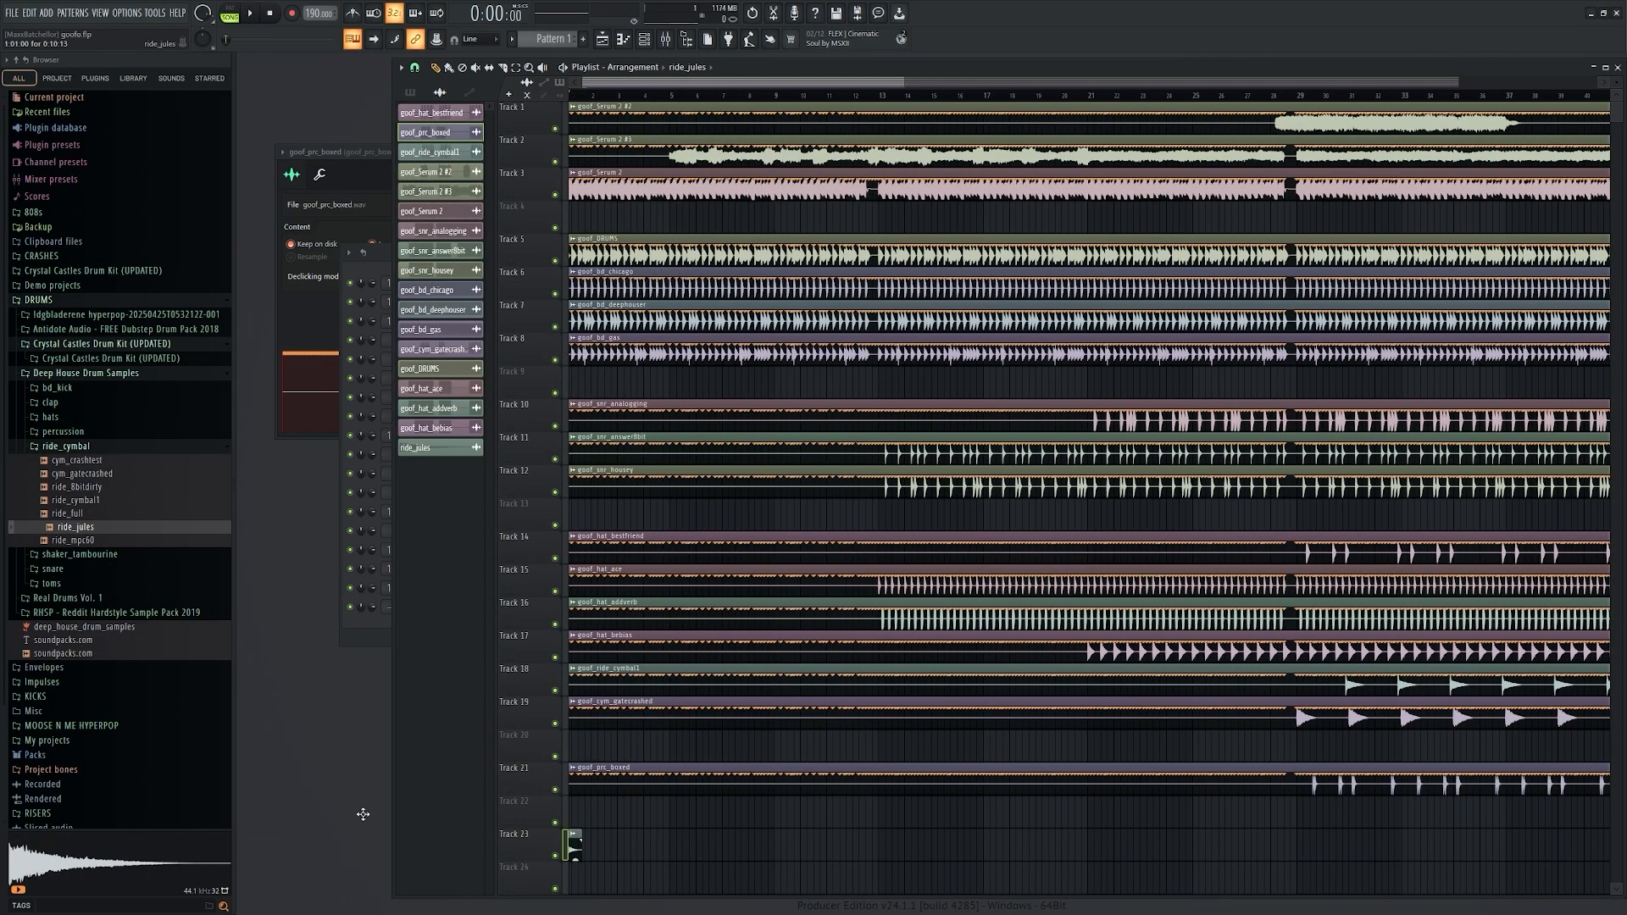
double_click(709, 846)
ctrl+click(564, 856)
key(space)
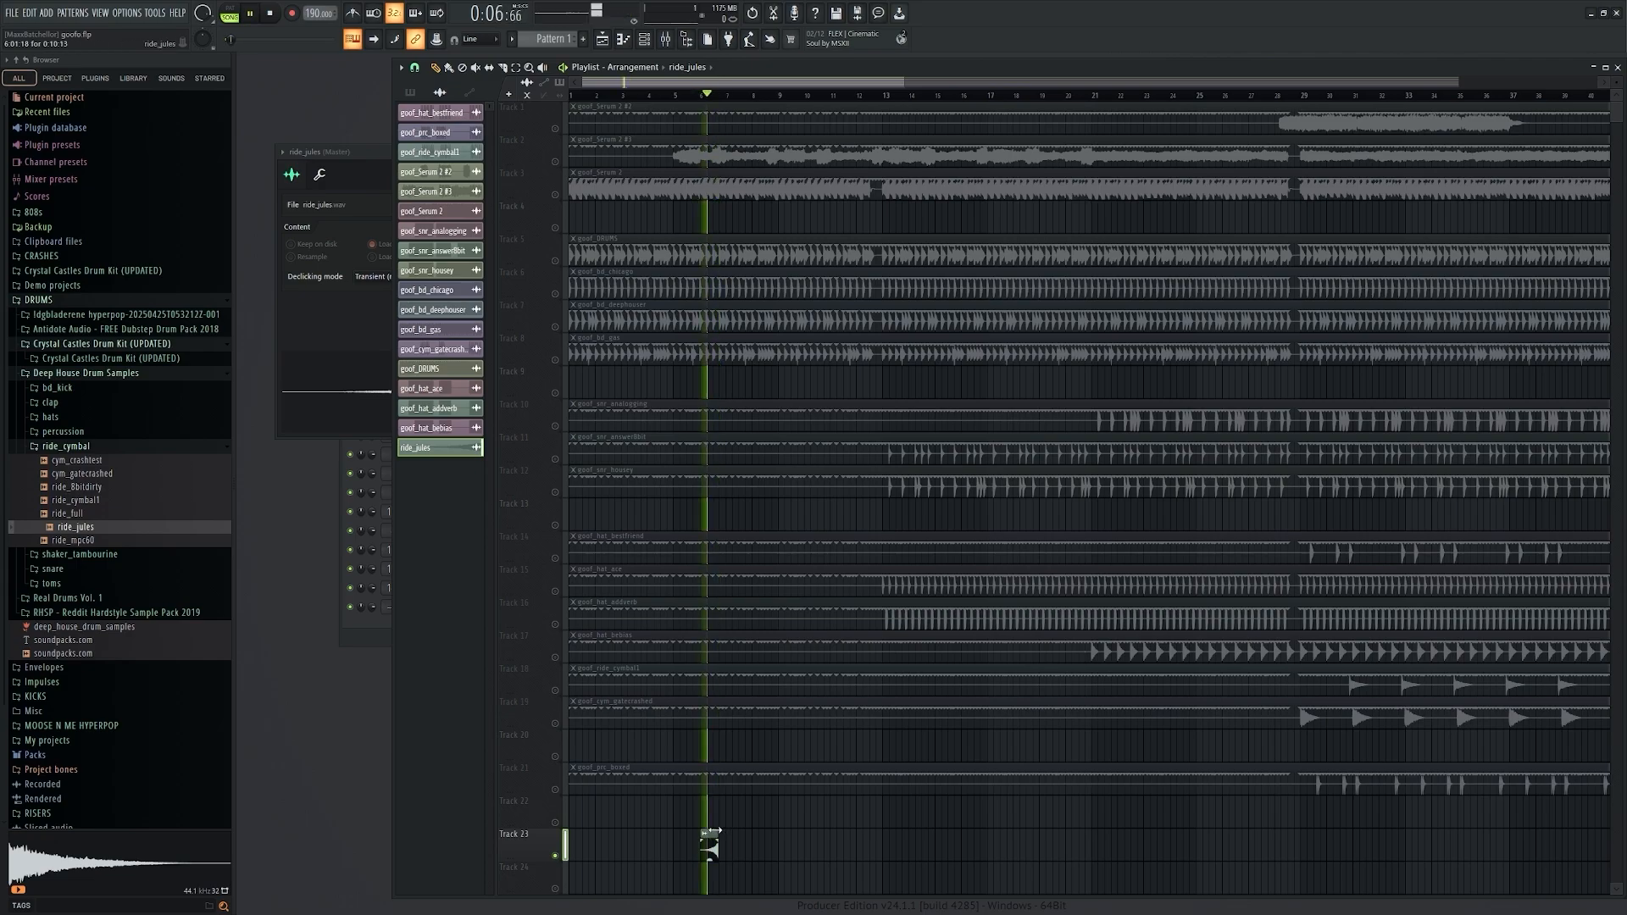
Lengthen the reversed ride_jules clip, fade it in by 28%, and position it to end at bar 13
double_click(710, 834)
drag(711, 848, 948, 840)
double_click(948, 840)
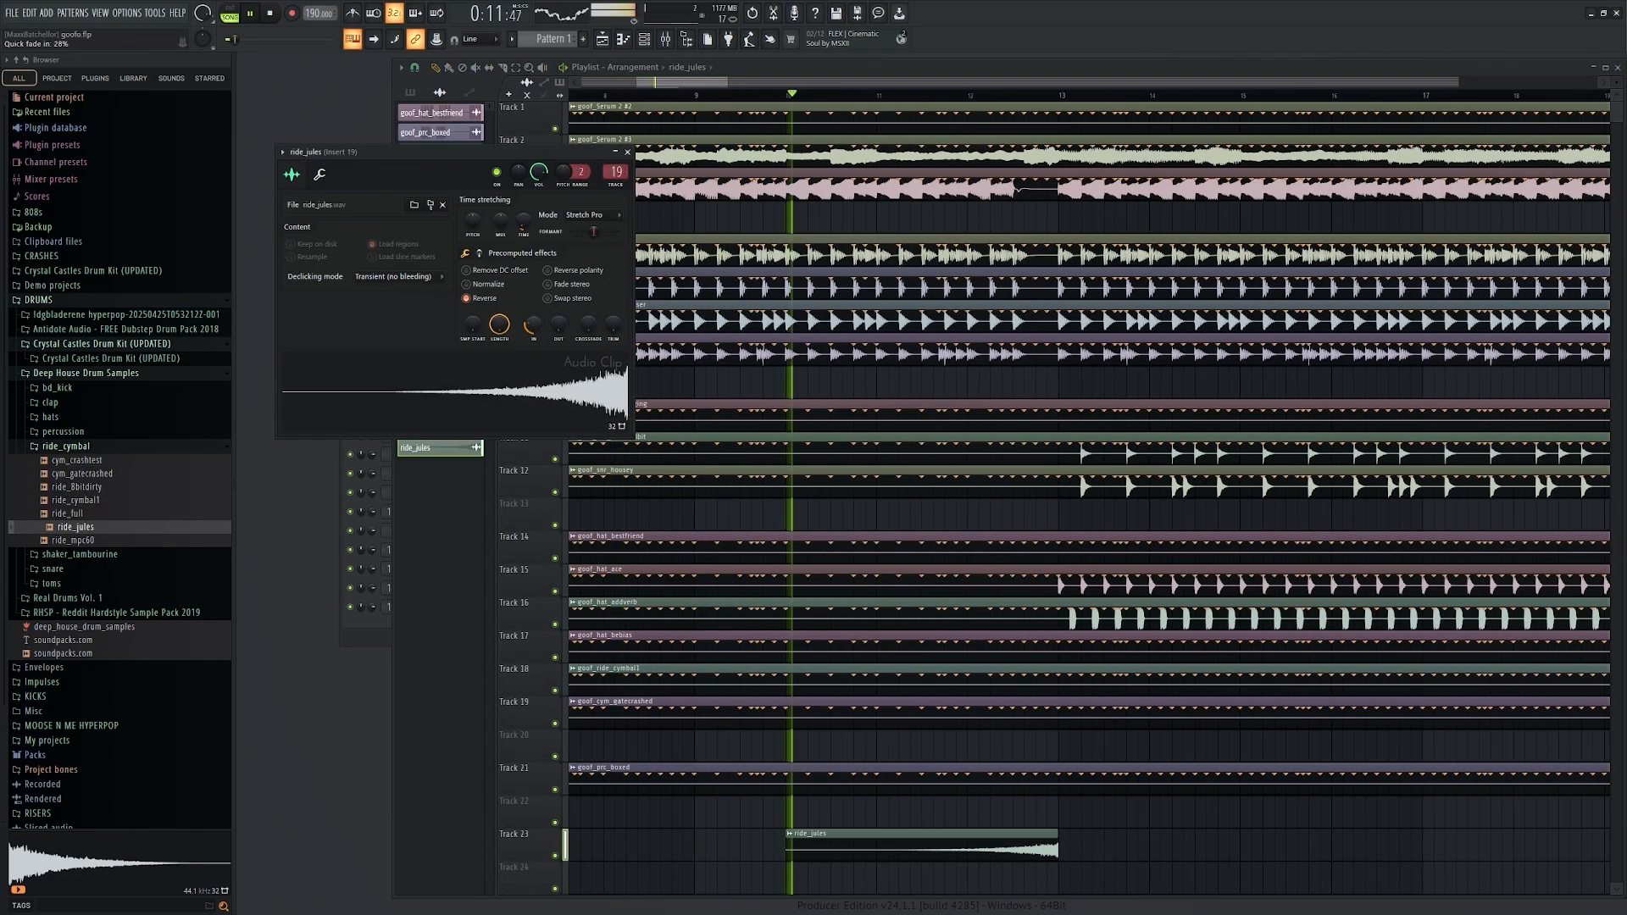
Add Fruity Reeverb 2 to the ride_jules mixer track, Insert 19, and open the reverb's preset list
key(F6)
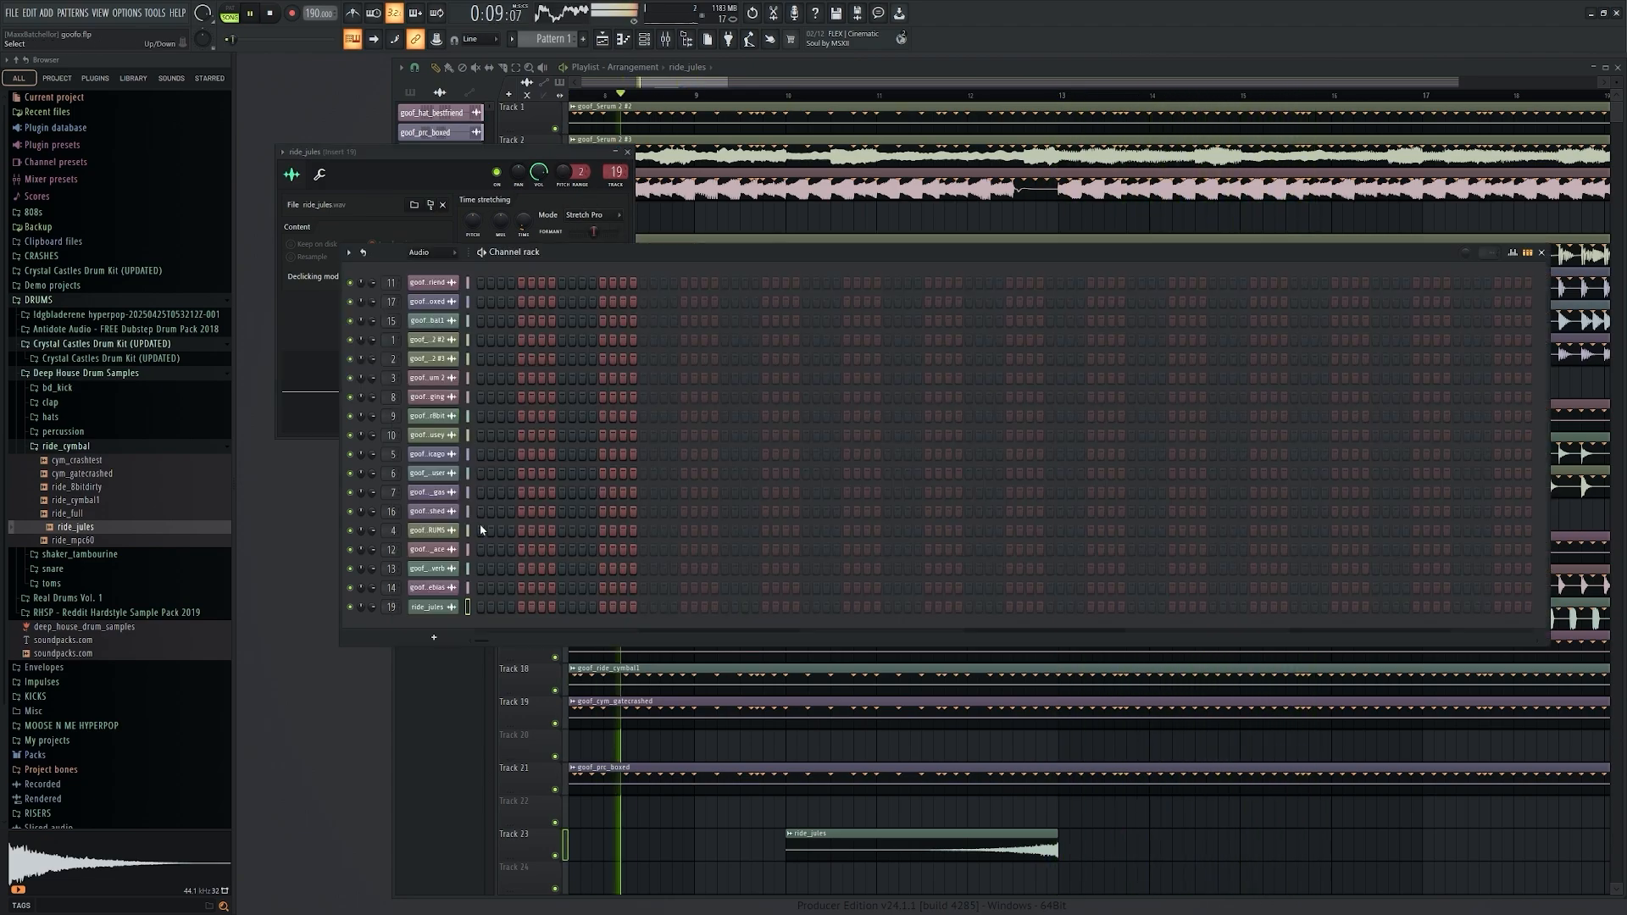
key(F9)
key(space)
click(1373, 332)
click(703, 192)
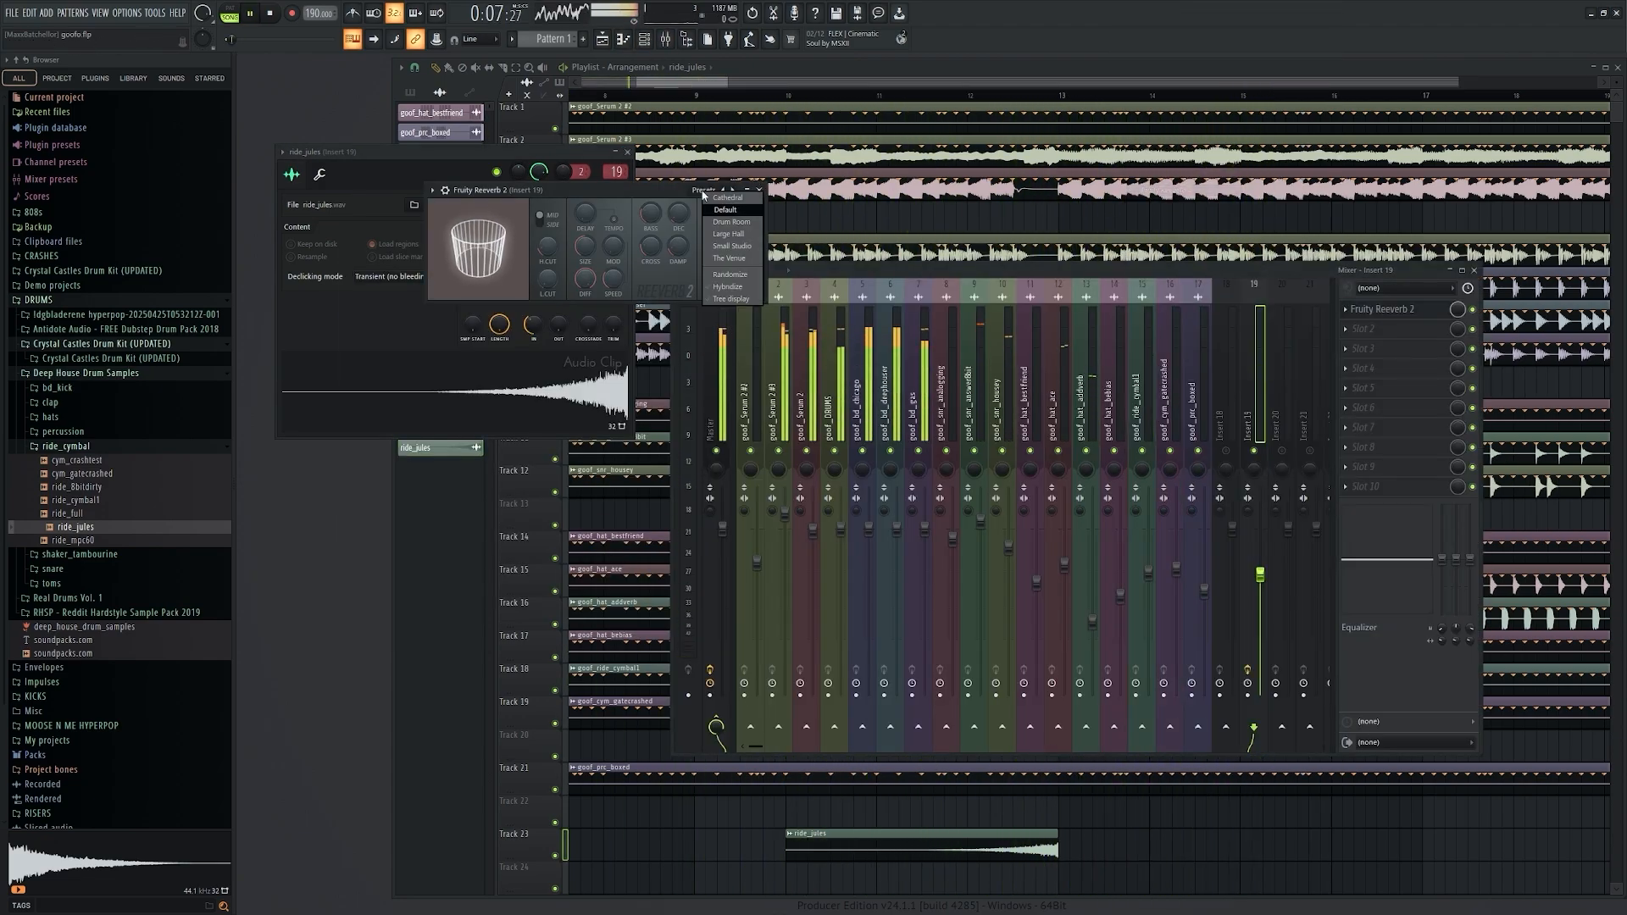